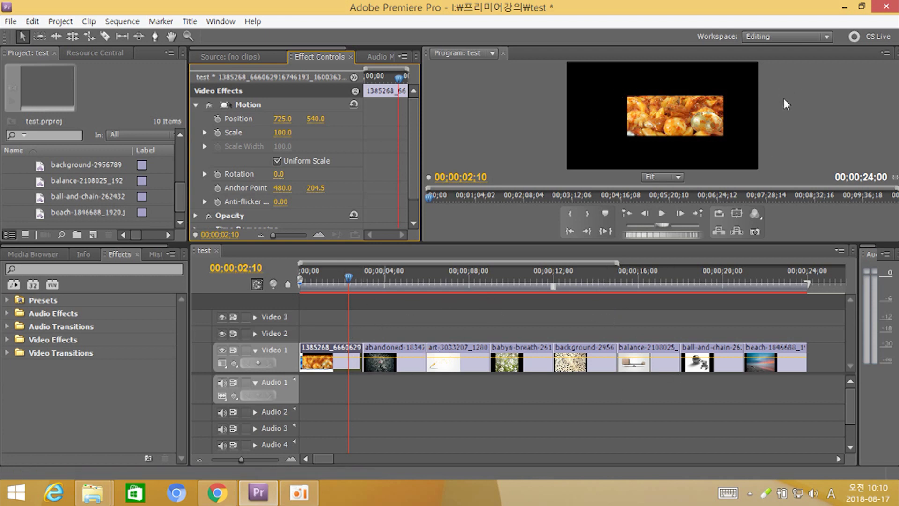
Make the upper panels taller and reveal the Motion settings of the first clip on Video 1
drag(697, 243, 695, 278)
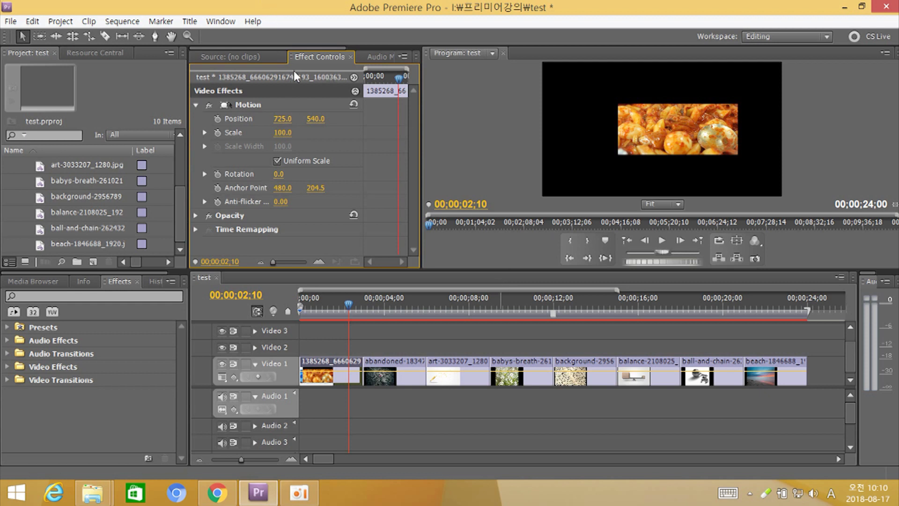
click(375, 397)
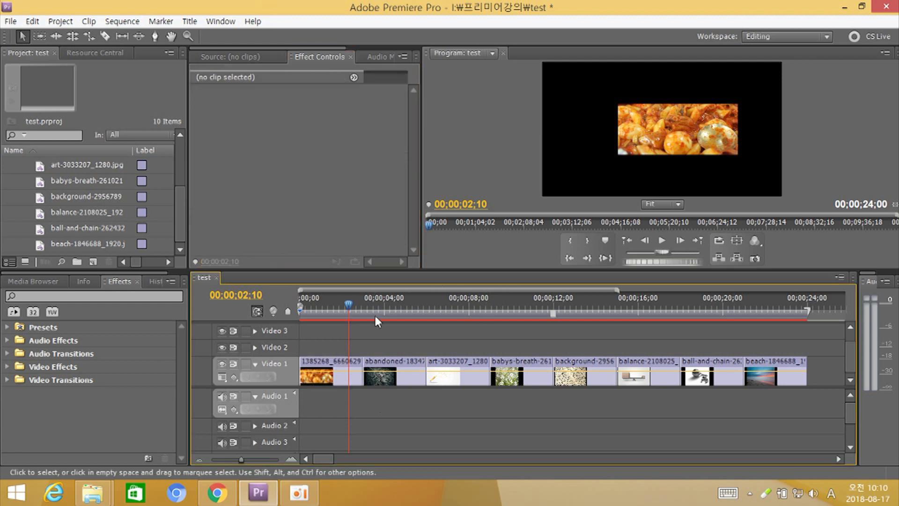
click(324, 374)
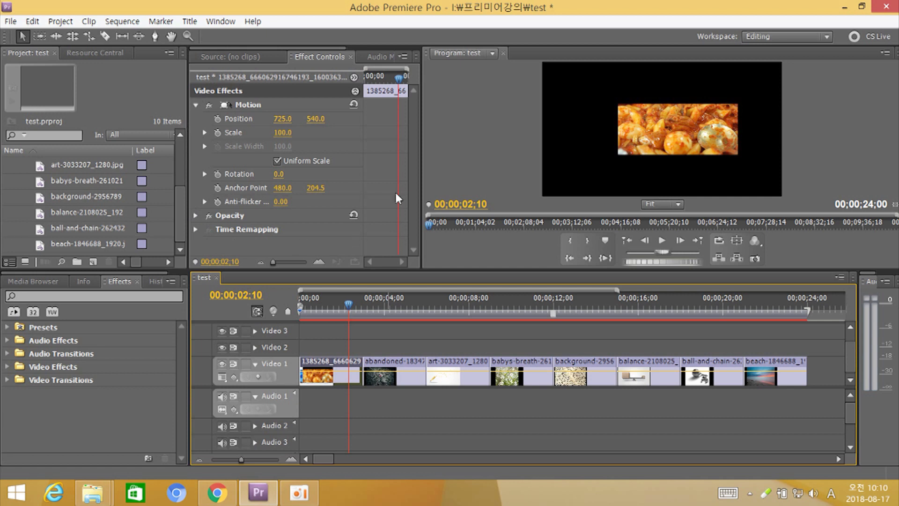
click(196, 105)
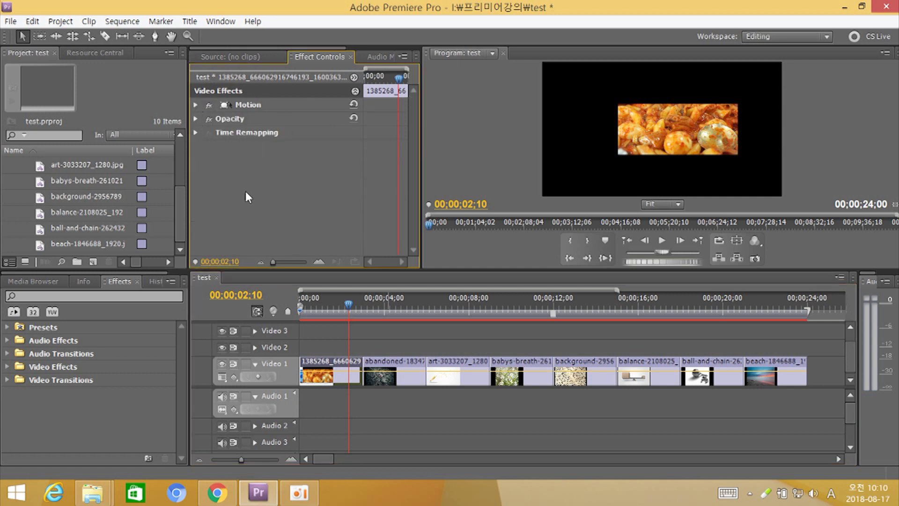
click(195, 104)
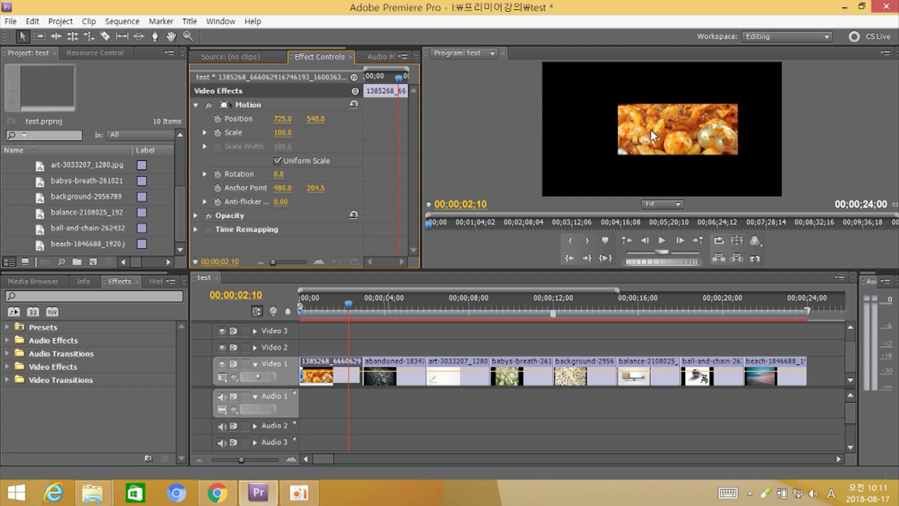
Move the food image directly in the program preview to a position of about 715.8, 545.3
click(679, 133)
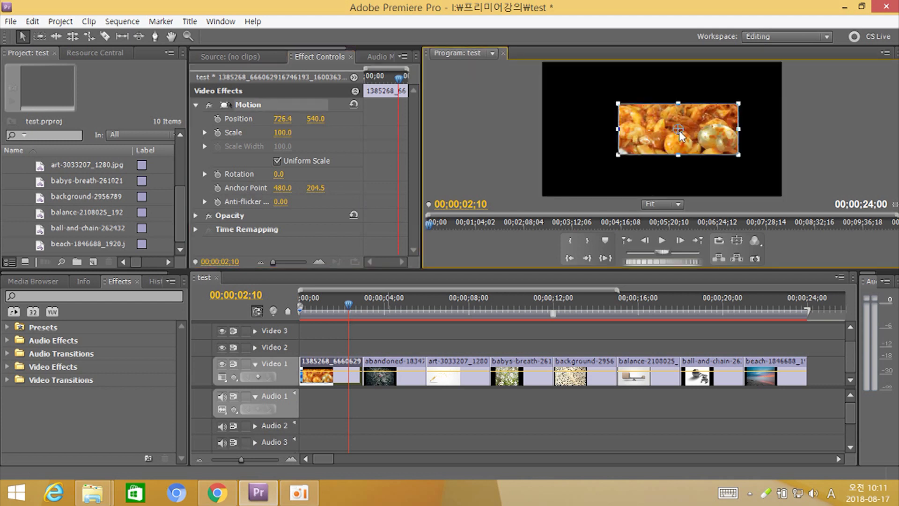
drag(679, 132, 676, 130)
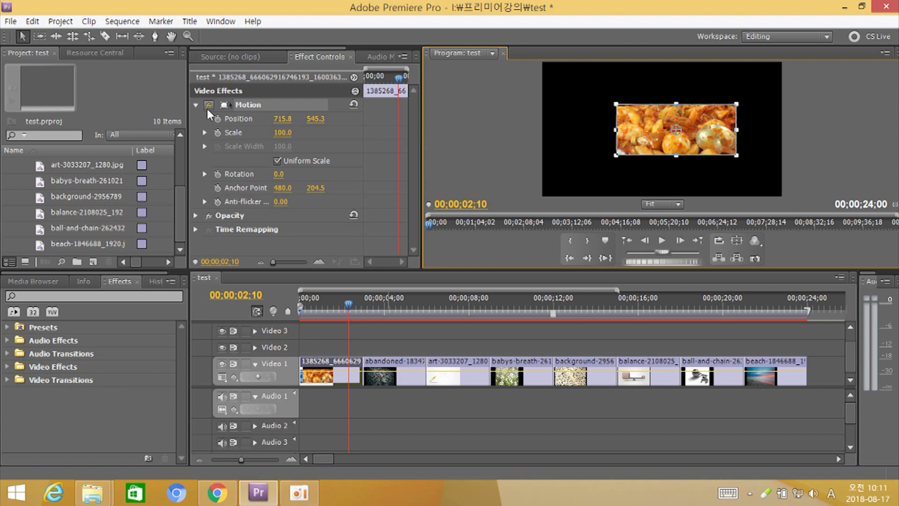
click(232, 117)
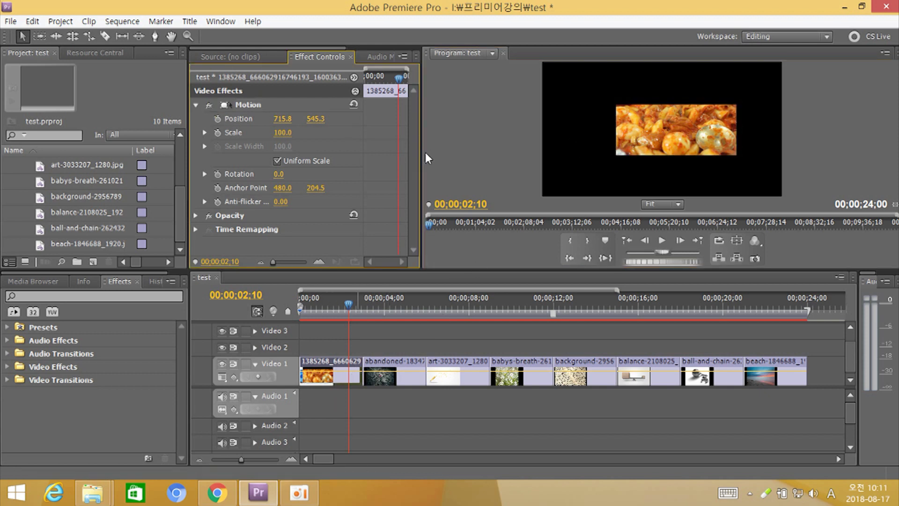
Widen the Effect Controls panel and shift the food image's horizontal position to about 584.8 at 00;00;00;16
drag(421, 152, 526, 157)
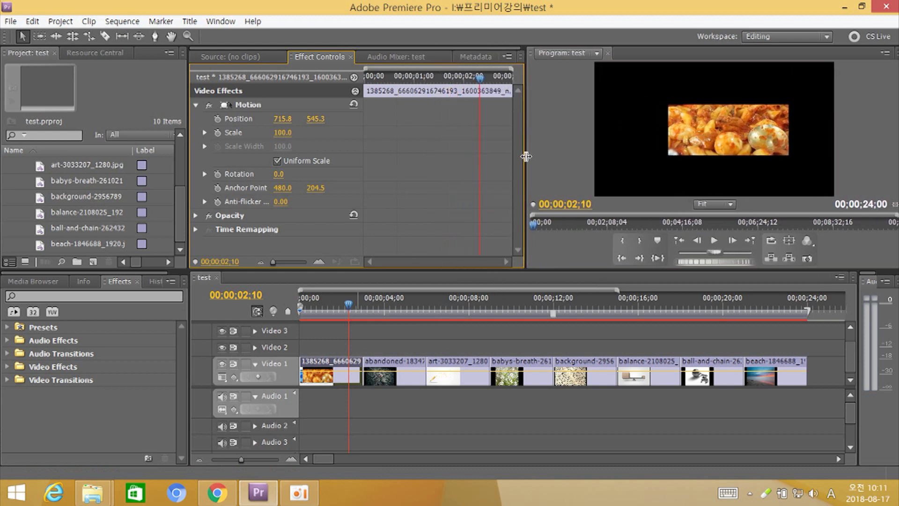
drag(332, 306, 310, 307)
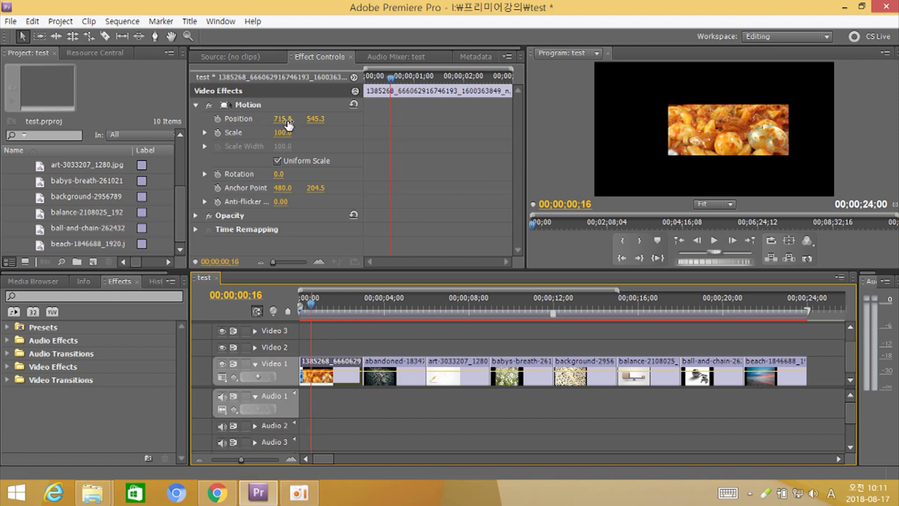
drag(291, 121, 228, 120)
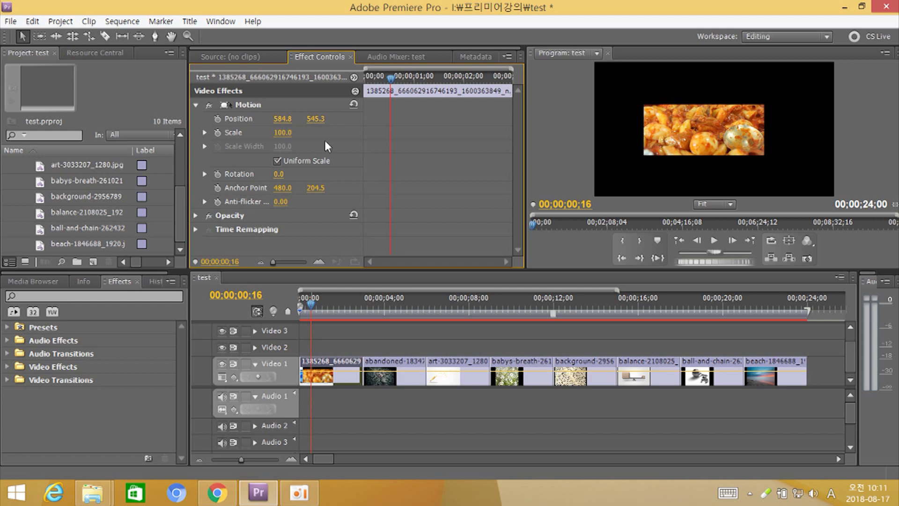
At 00;00;01;23, shift the food image's horizontal position to about 377.8 and play the clip from the start
click(337, 305)
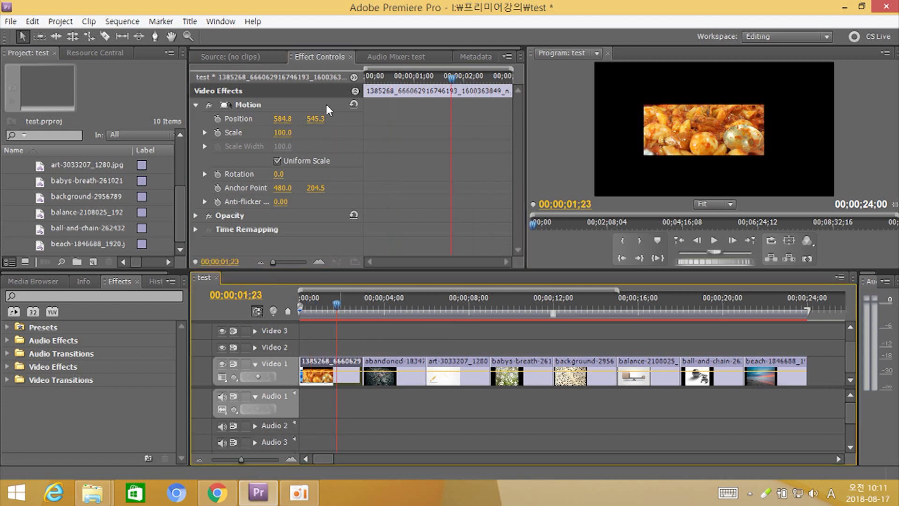
drag(285, 121, 189, 121)
drag(322, 305, 253, 320)
key(space)
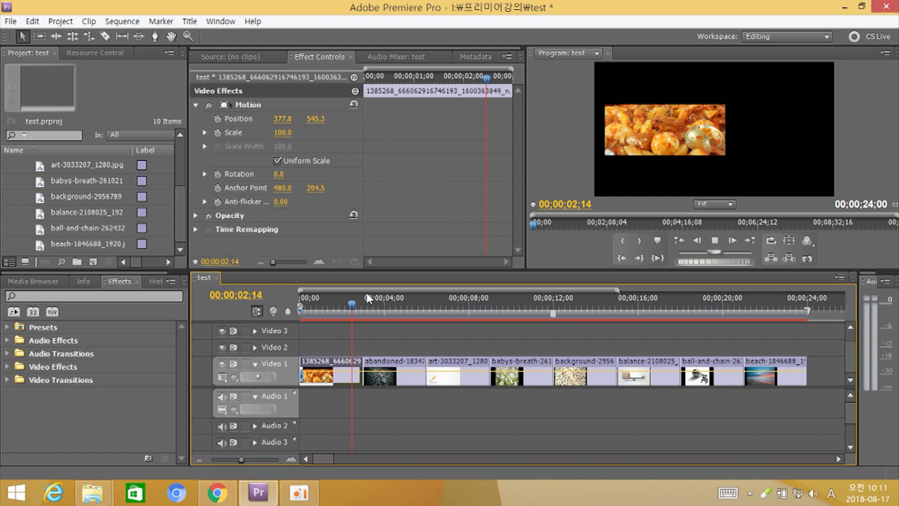
At 00;00;00;13, lower the food image to a vertical position of about 773.3 and play the clip from the start
drag(353, 305, 310, 324)
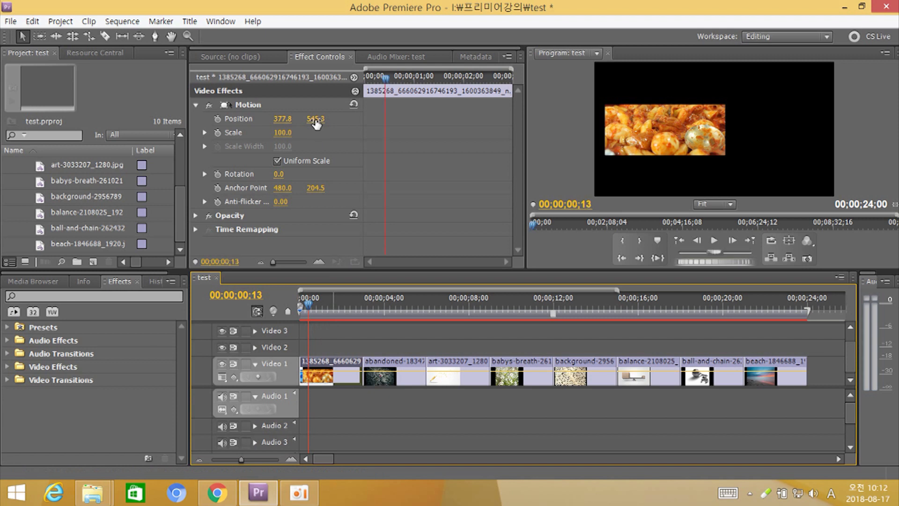
drag(323, 122, 430, 121)
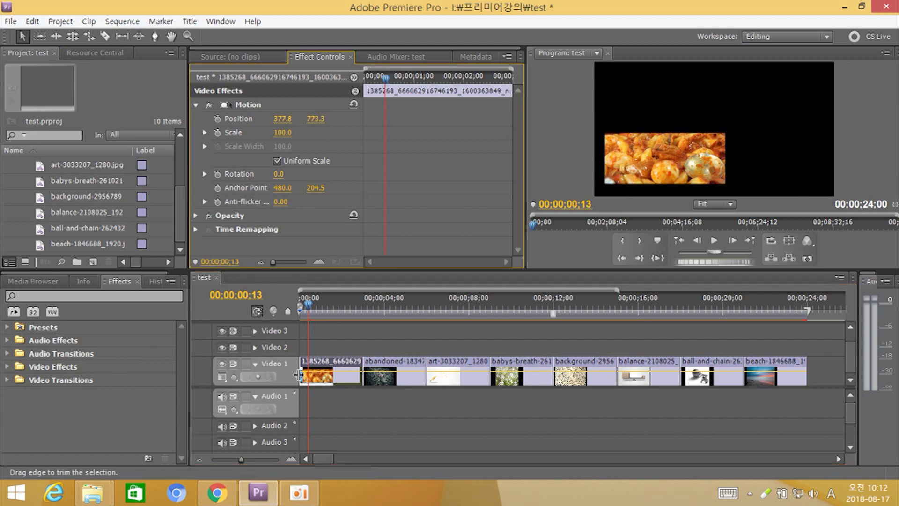
click(302, 308)
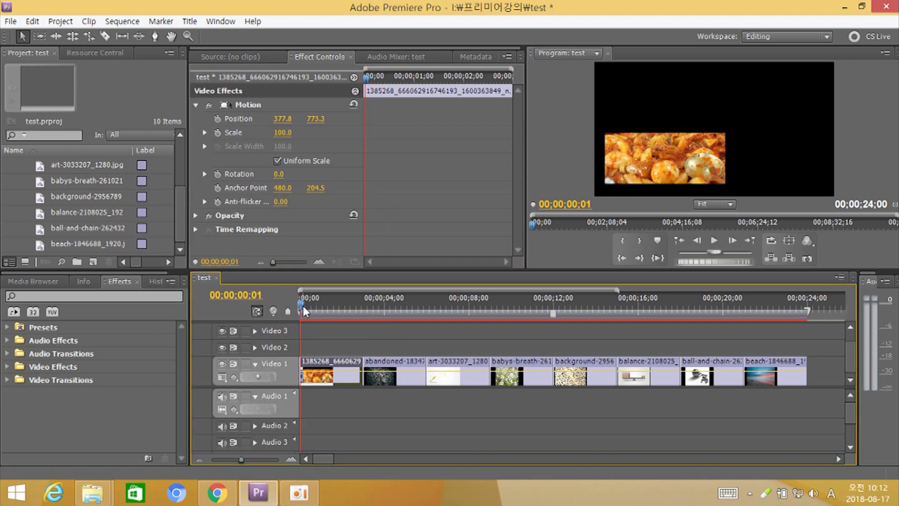
key(space)
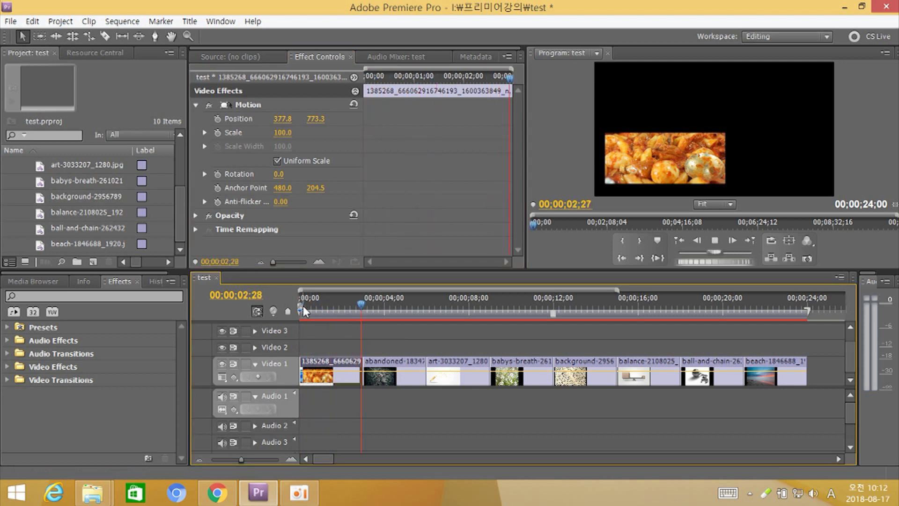
key(space)
At 00;00;00;07, move the food image directly in the program preview to about 342.6, 550.9
drag(330, 306, 305, 309)
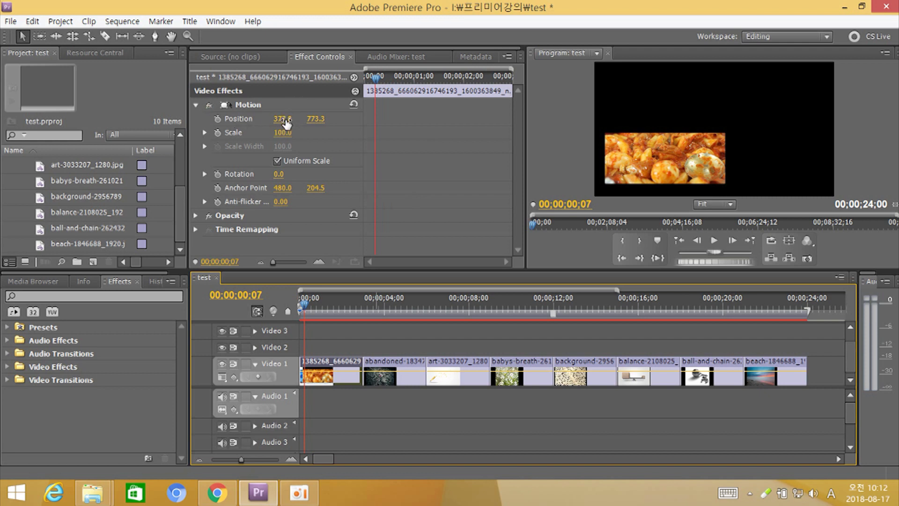
drag(313, 121, 521, 130)
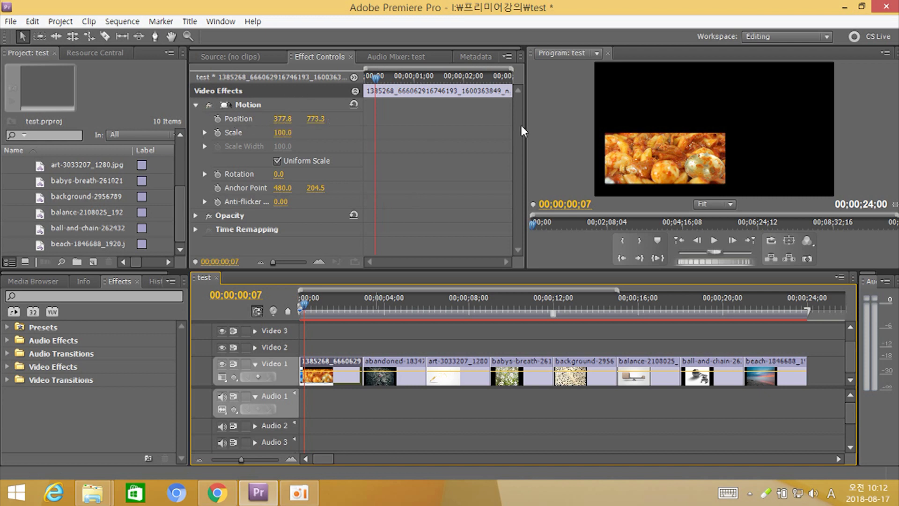
click(669, 162)
click(663, 162)
drag(694, 165, 686, 142)
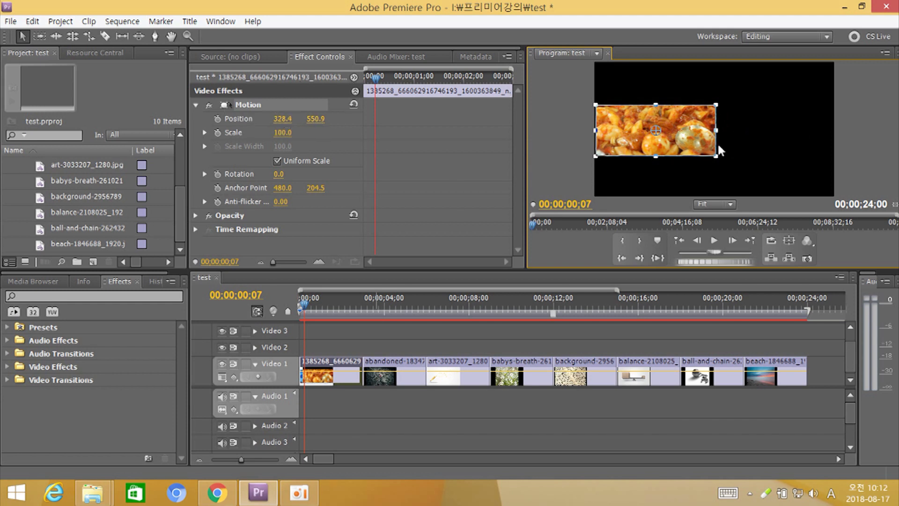
mouse_move(688, 141)
mouse_down()
mouse_move(742, 134)
mouse_move(712, 120)
mouse_move(690, 137)
mouse_move(696, 125)
mouse_move(693, 139)
mouse_up()
Set the food image's horizontal position to exactly 350
click(277, 121)
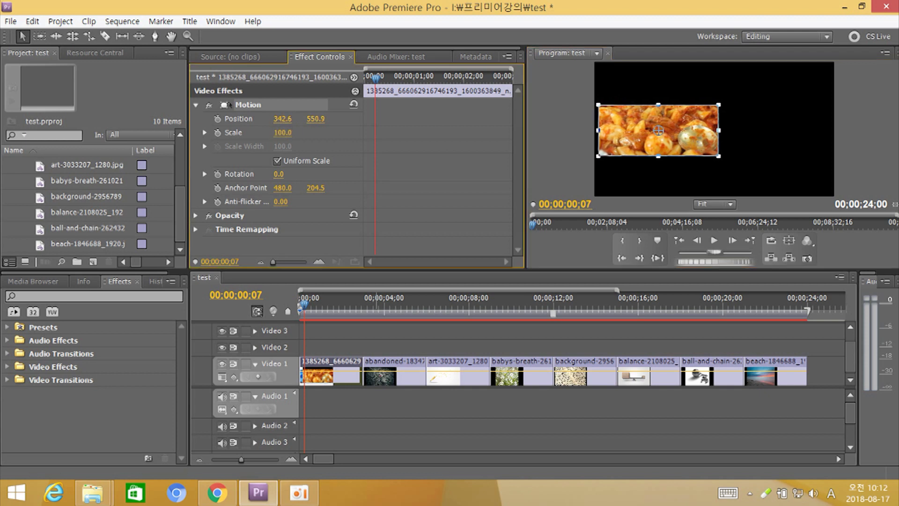
click(430, 139)
key(Tab)
text(350)
key(Return)
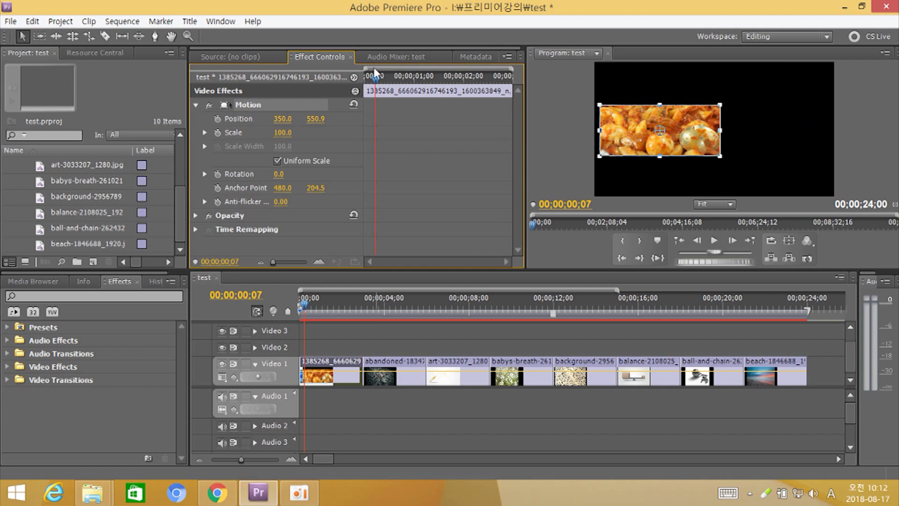
Magnify the timeline around the first clip and place the playhead at 00;00;00;10
drag(336, 311, 311, 302)
click(309, 303)
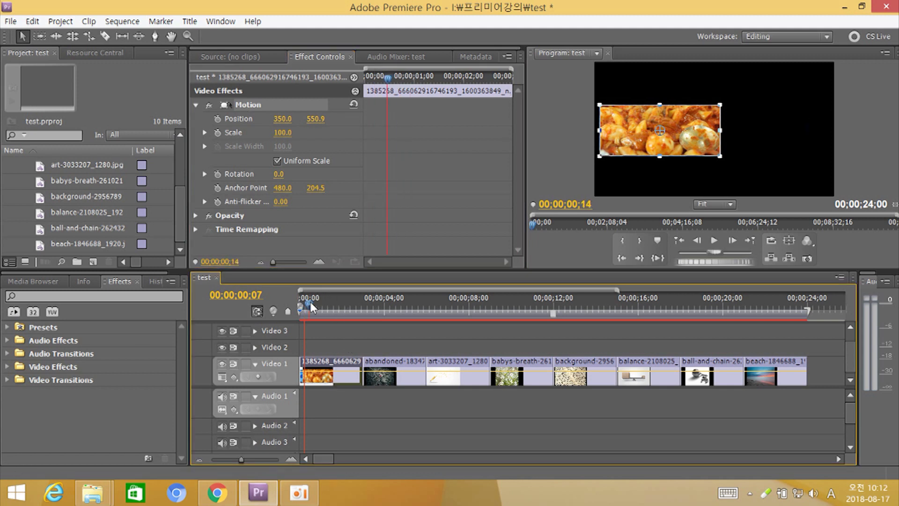
key(=)
key(=)
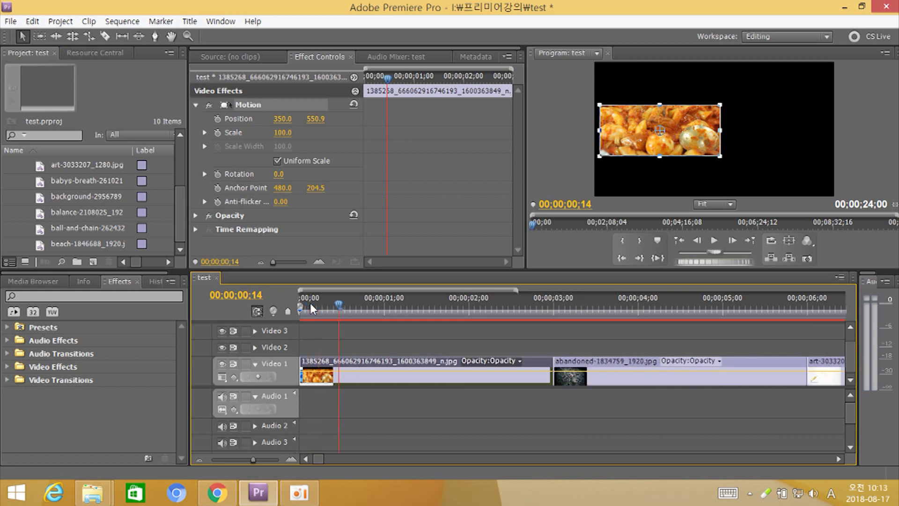
mouse_move(310, 302)
mouse_down()
mouse_move(298, 303)
mouse_move(319, 313)
mouse_up()
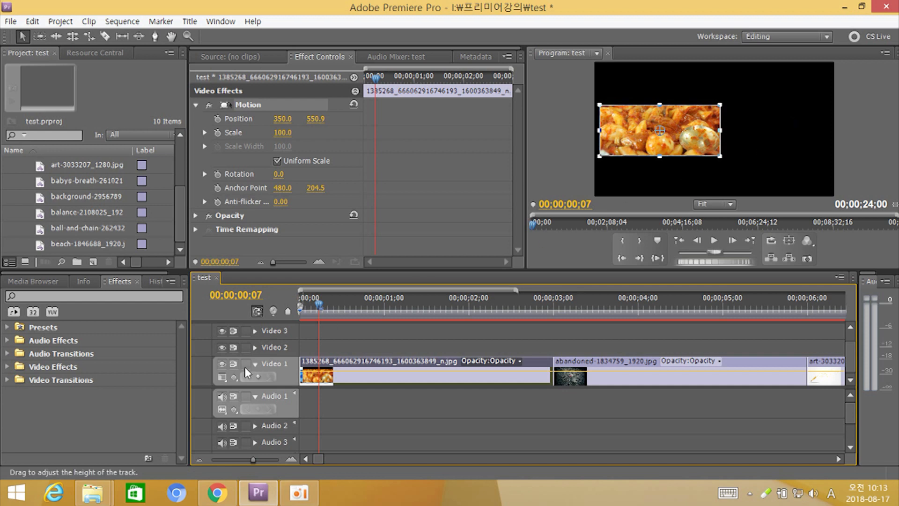
click(257, 299)
key(Right)
key(BackSpace)
key(BackSpace)
text(10)
key(Return)
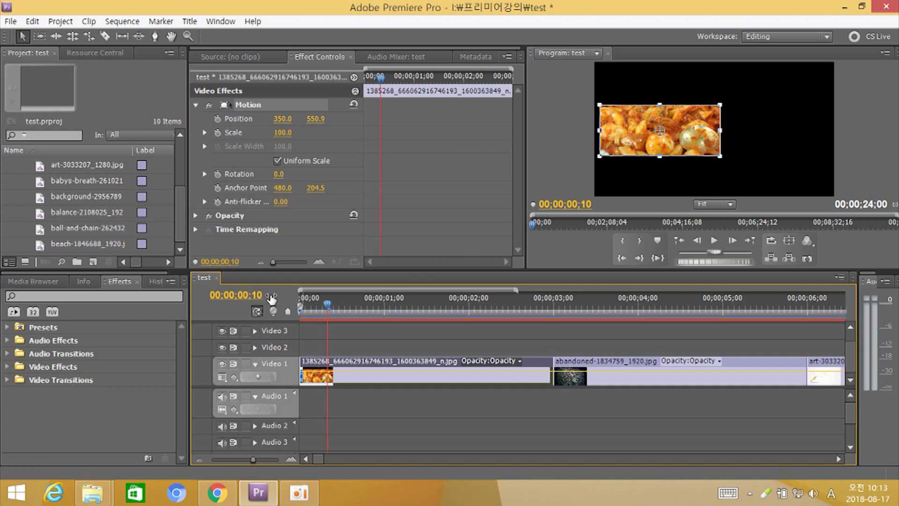
Turn on keyframe animation for the first clip's Position, adding a keyframe at 00;00;00;10
key(equal)
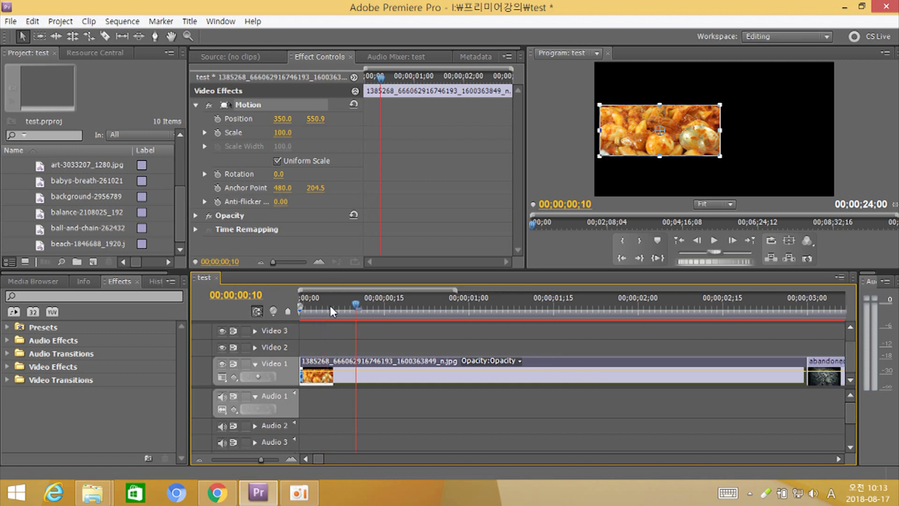
key(minus)
key(minus)
key(equal)
key(equal)
key(minus)
key(minus)
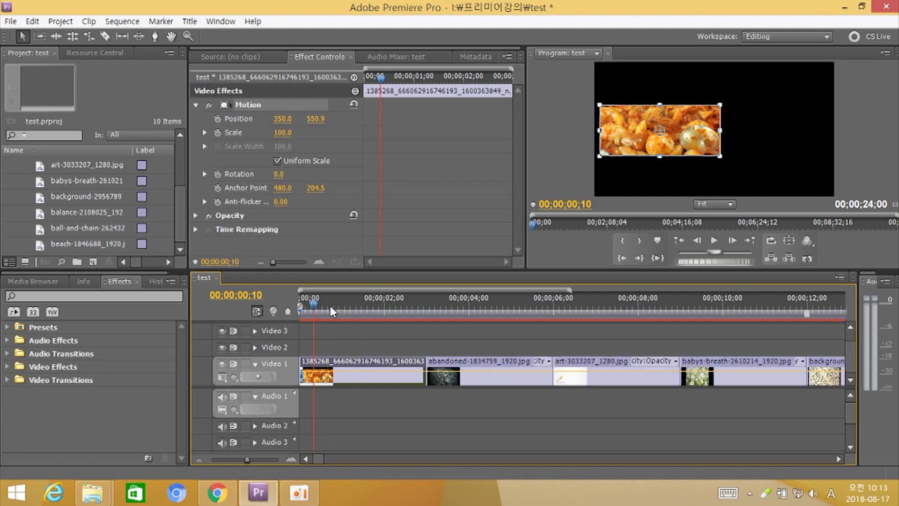
click(217, 120)
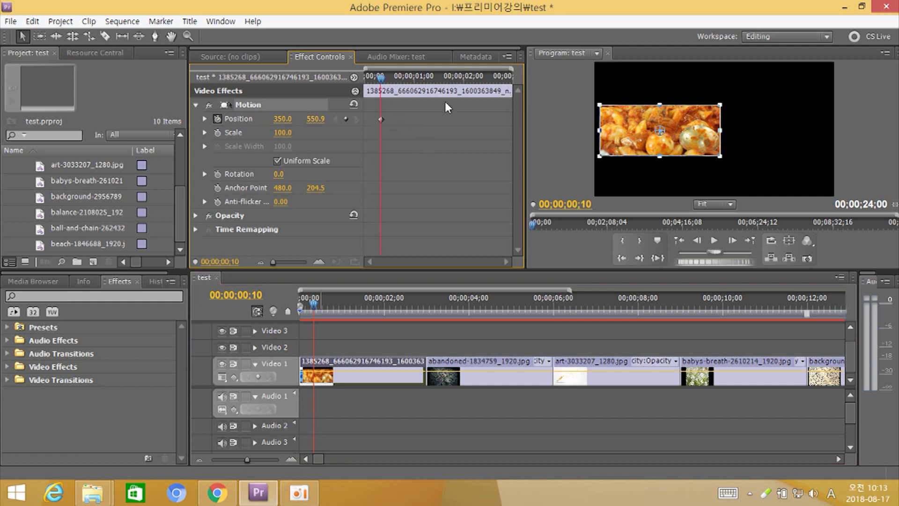
With the playhead at 00;00;02;21, turn off Position animation and accept deleting its existing keyframes
drag(393, 301, 415, 305)
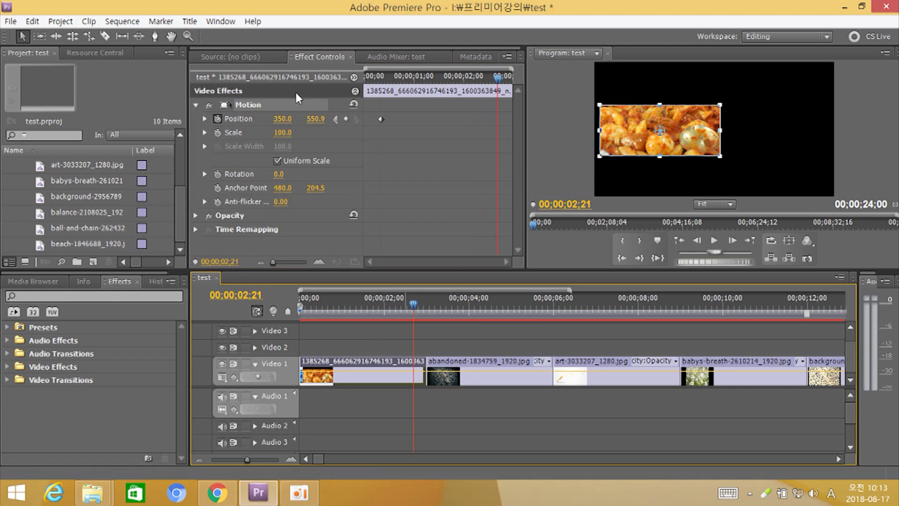
click(217, 118)
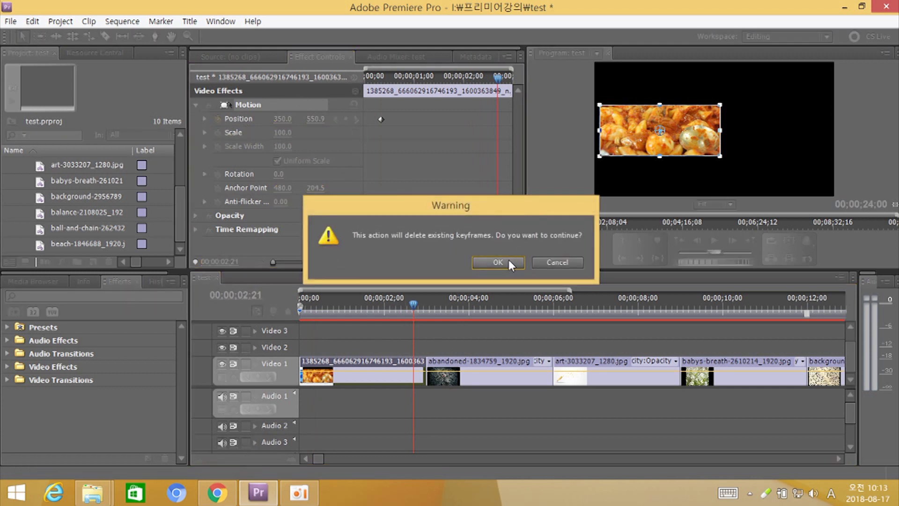
click(510, 262)
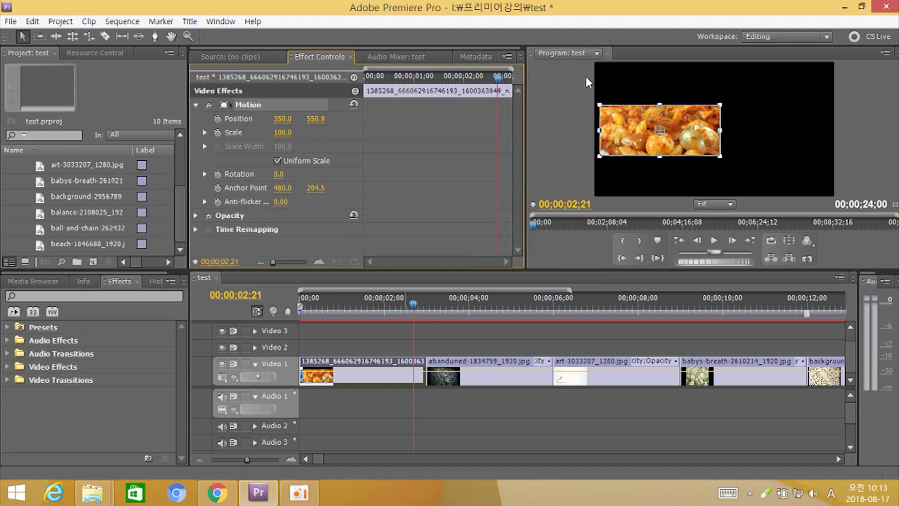
Return the playhead to 00;00;00;10 on the first clip
drag(328, 310, 315, 312)
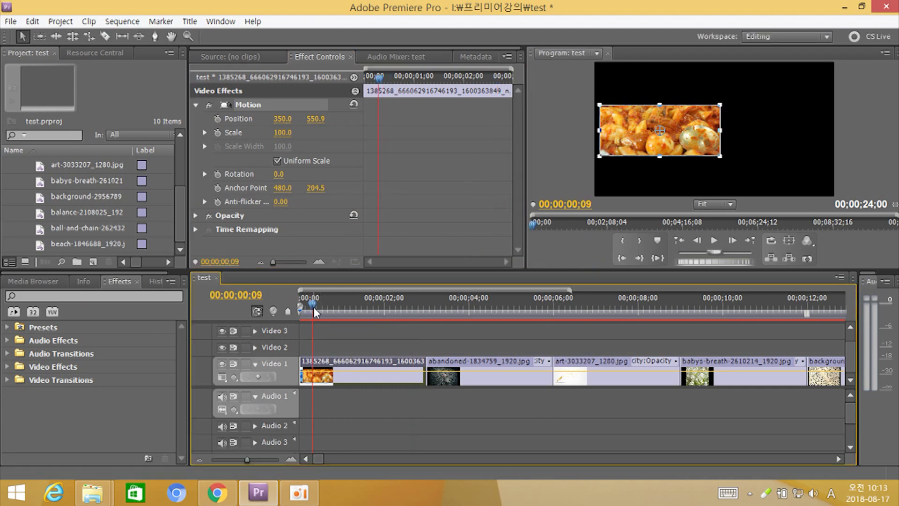
click(248, 295)
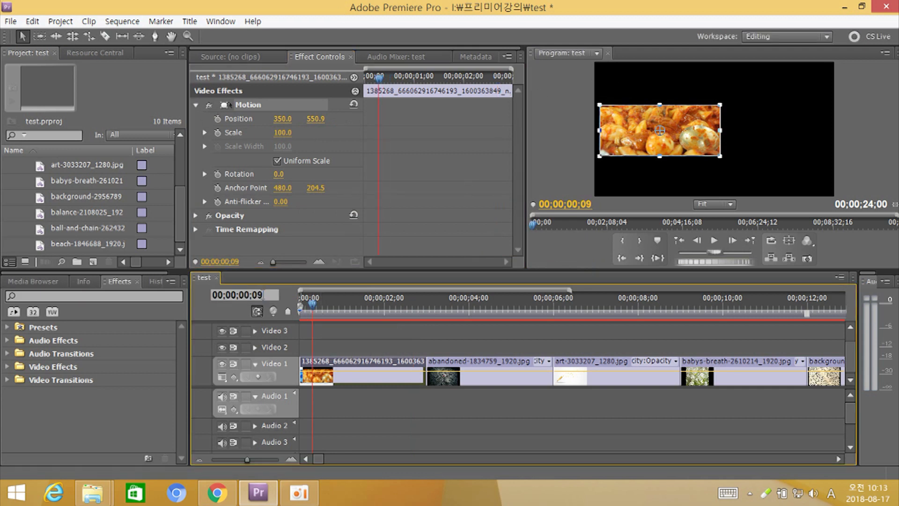
text(10)
key(Return)
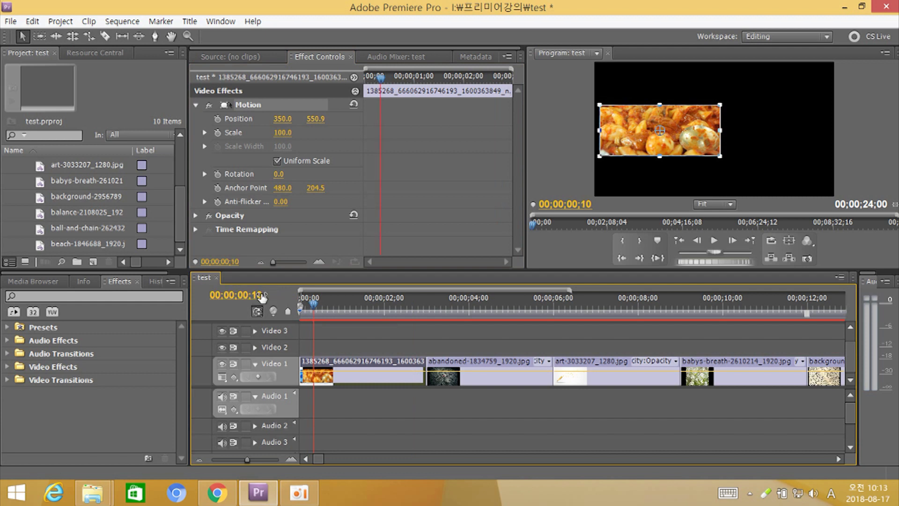
Turn on the first clip's Position animation at 00;00;00;10 and add a second Position keyframe at 00;00;02;21
click(220, 119)
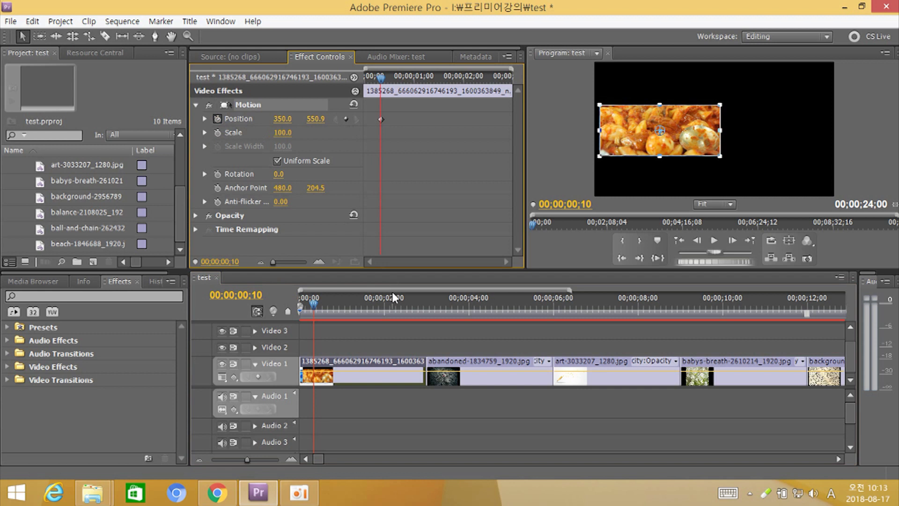
drag(394, 307, 416, 311)
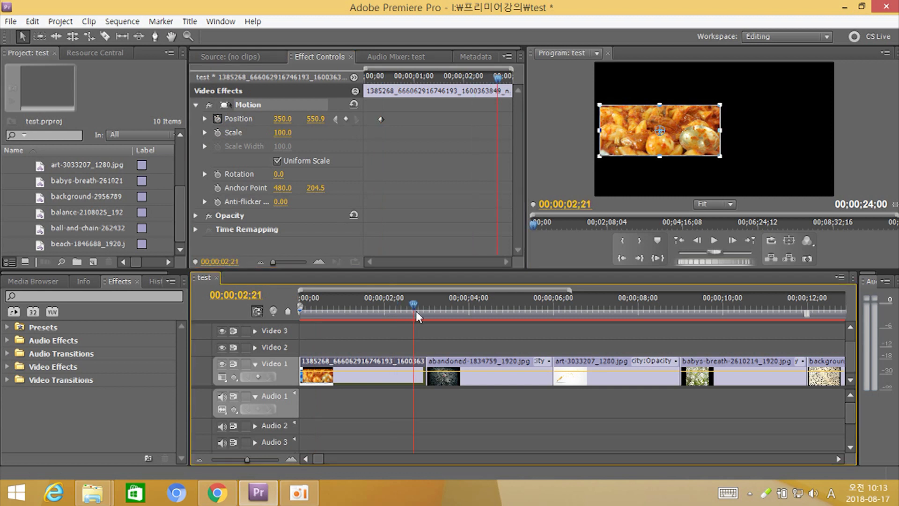
click(347, 119)
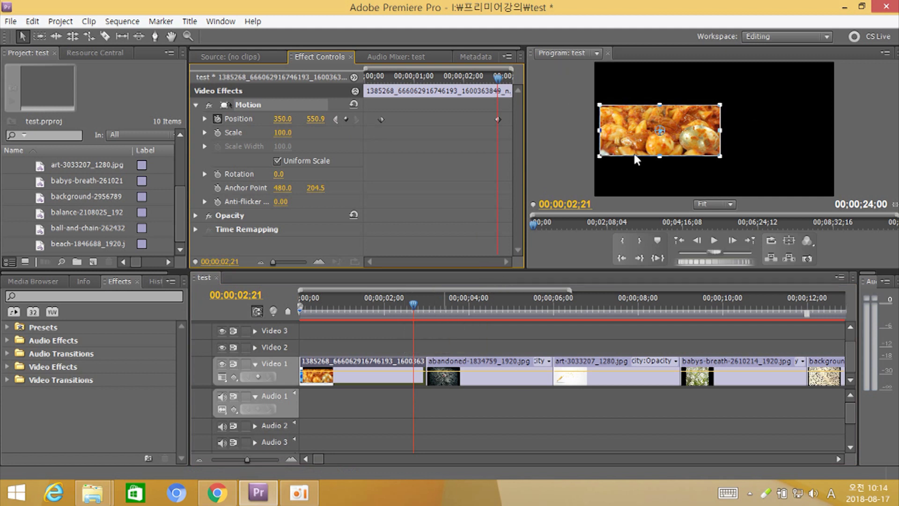
Scrub between the first clip's two Position keyframes and remove the one at 00;00;02;21
drag(446, 83, 381, 80)
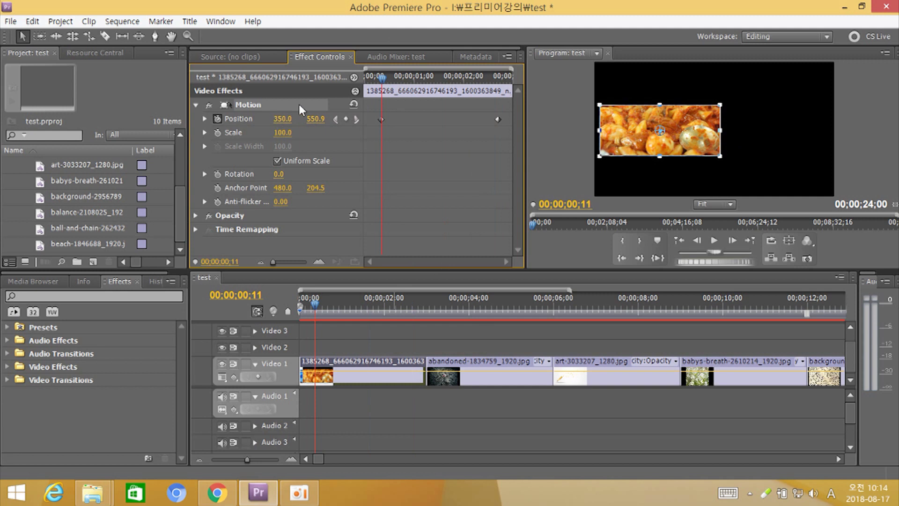
drag(457, 78, 501, 88)
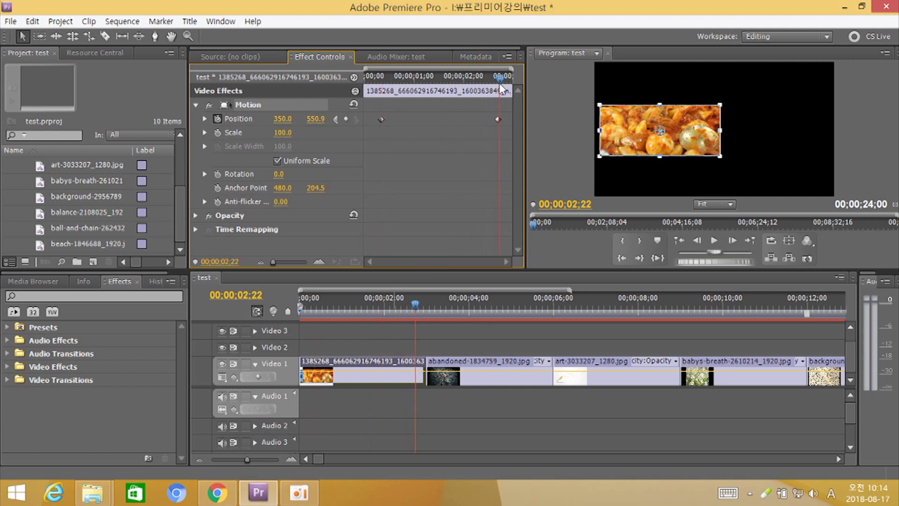
drag(501, 88, 500, 89)
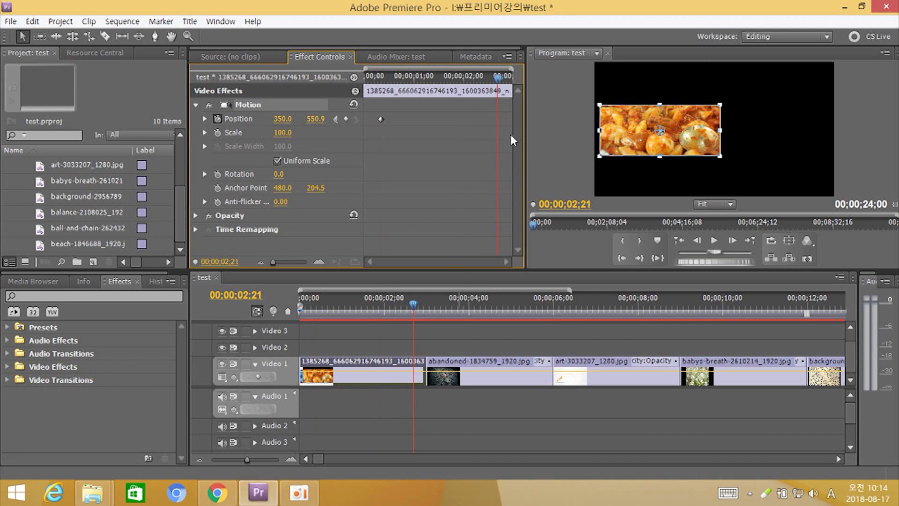
click(346, 119)
With the playhead at 00;00;02;21, move the first clip's image right in the preview to a Position of about 903.6, 545.6
drag(628, 127, 728, 125)
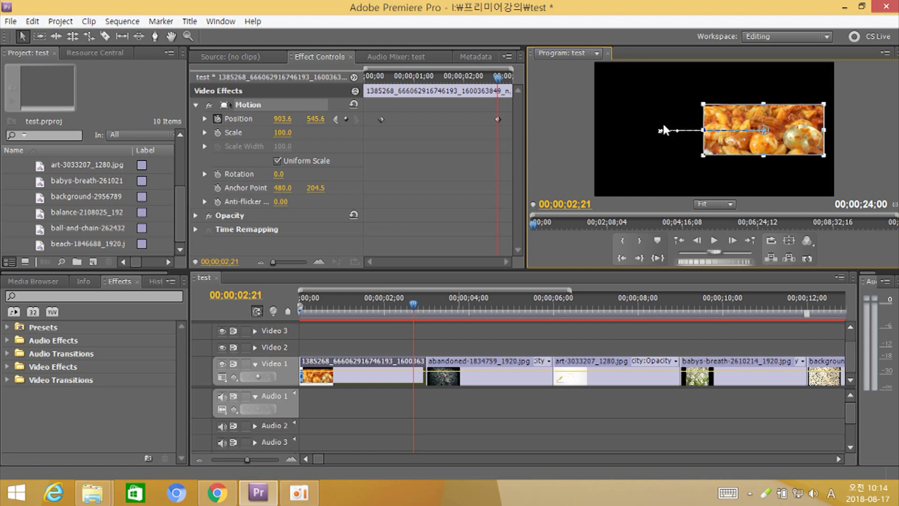
click(569, 127)
click(745, 126)
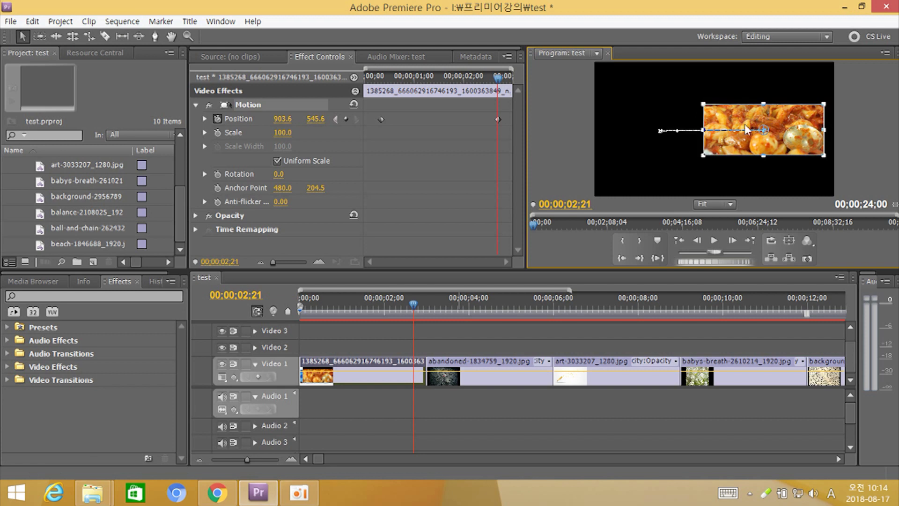
click(577, 139)
Play the sequence from the start through the first clip to review its position animation
drag(372, 309, 297, 310)
key(space)
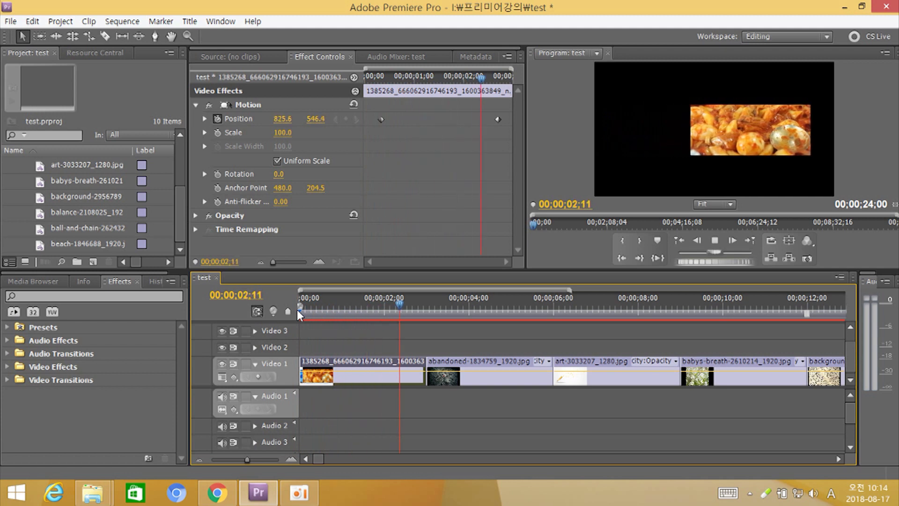
key(space)
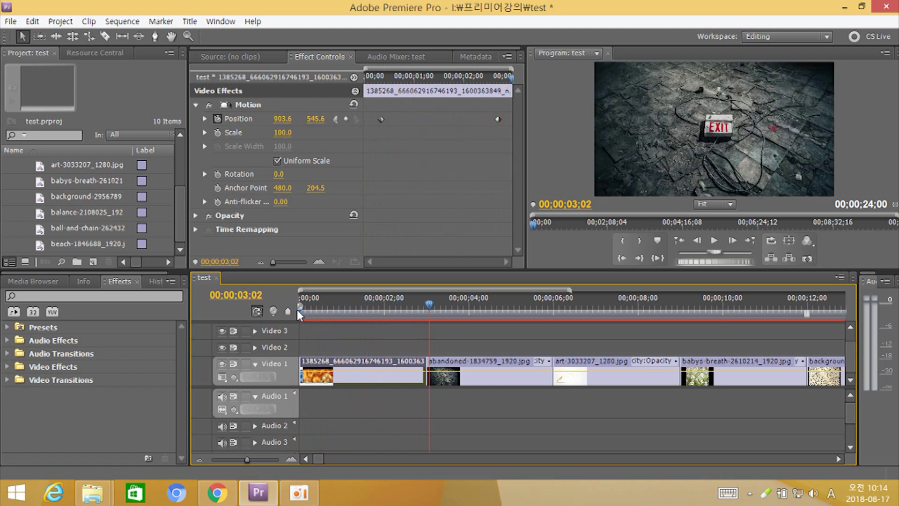
On the abandoned-1834759_1920.jpg clip, turn on Scale animation at 00;00;03;02 and set Scale to 130 at 00;00;05;24
click(472, 380)
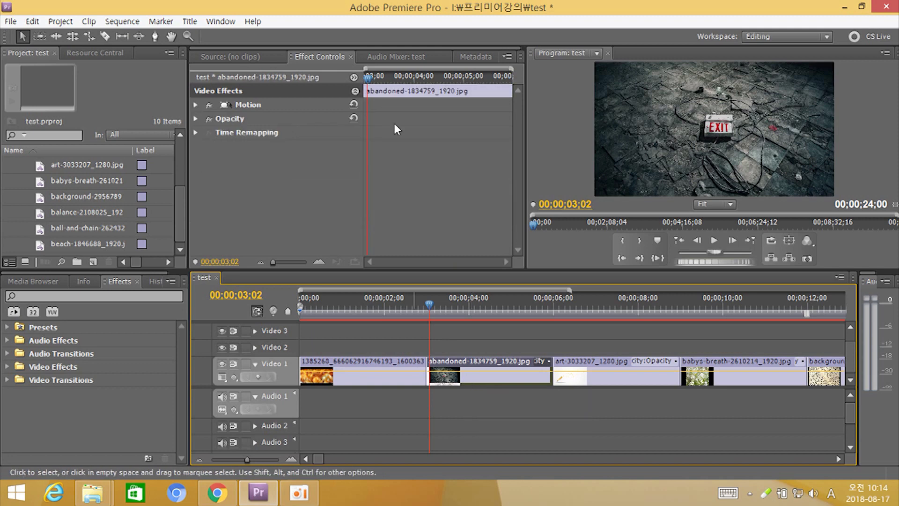
click(196, 105)
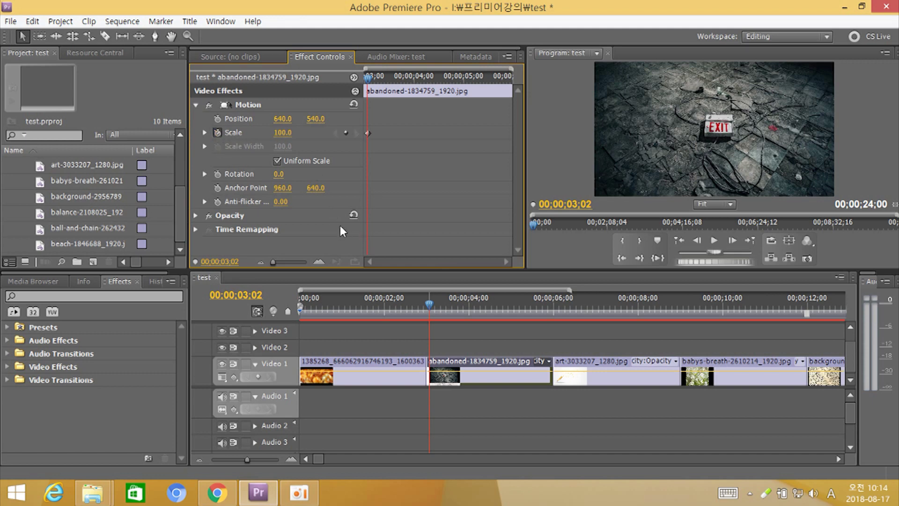
click(519, 309)
drag(520, 307, 546, 316)
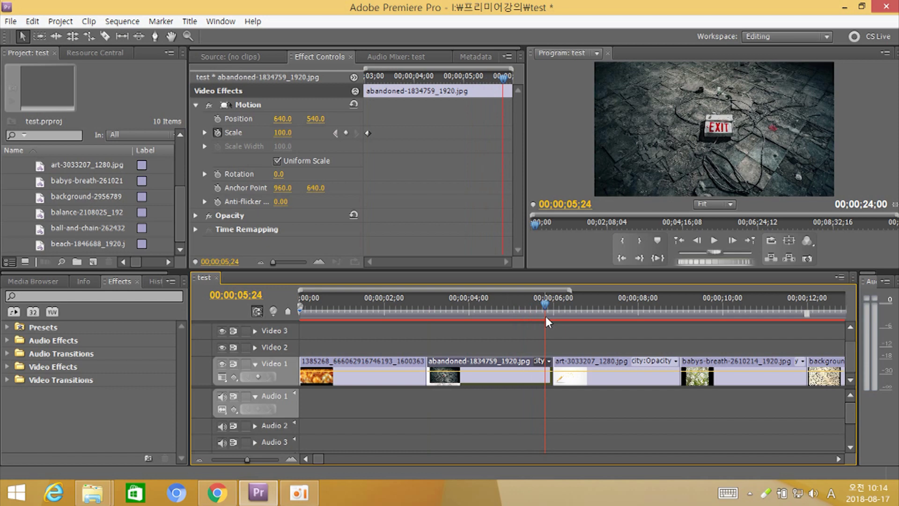
click(291, 133)
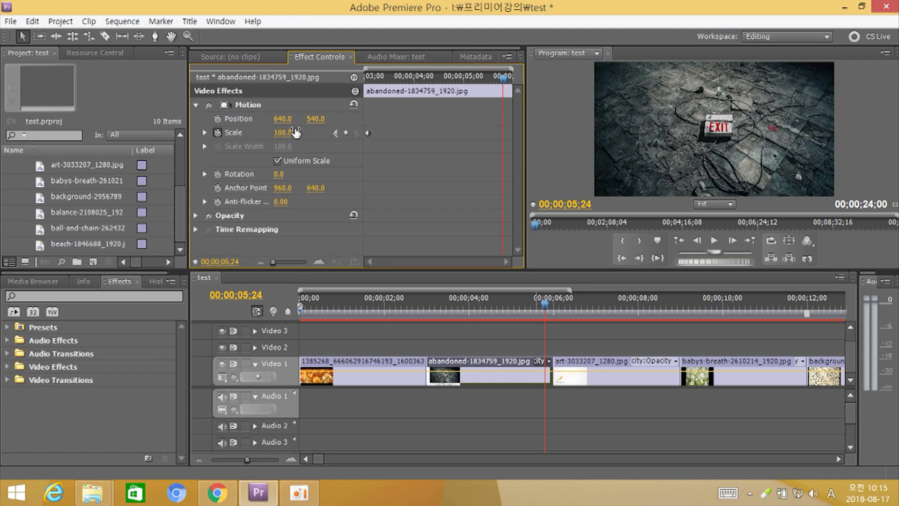
text(130)
key(Return)
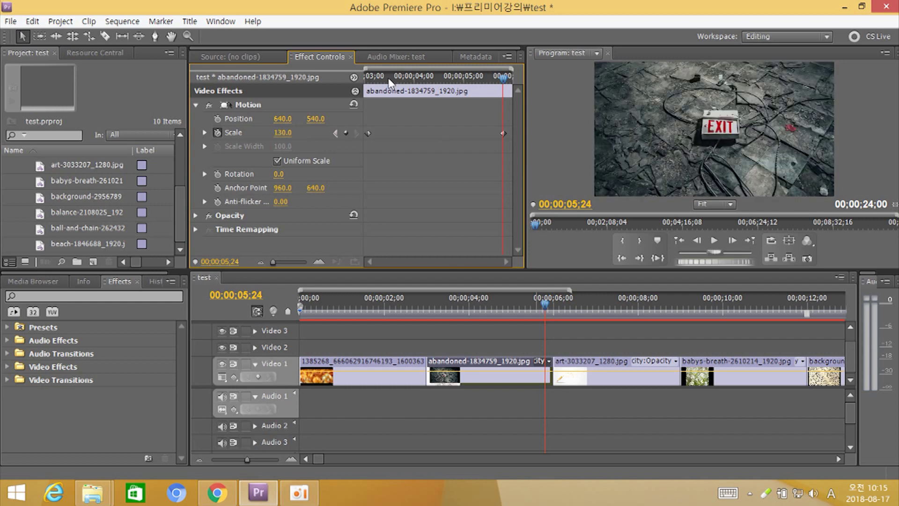
Play the sequence from just before the abandoned-1834759_1920.jpg clip to review its scale animation
click(452, 309)
drag(452, 309, 421, 307)
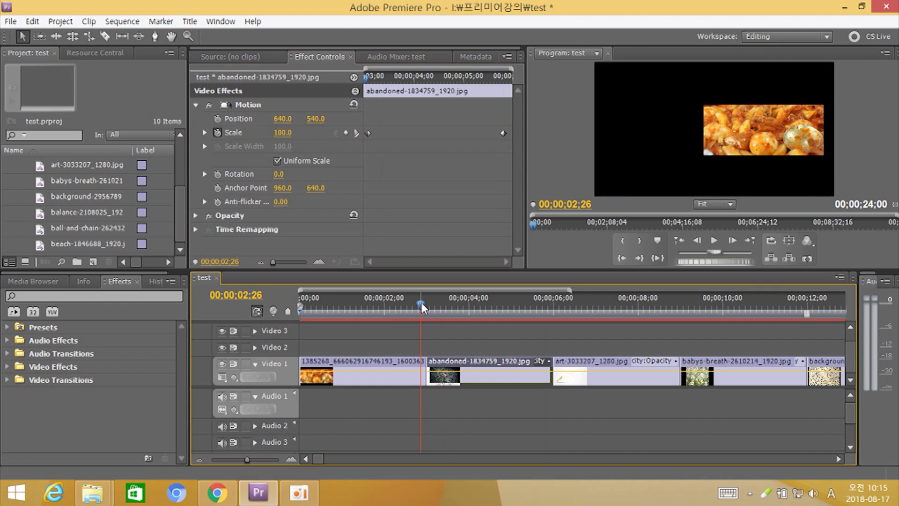
key(space)
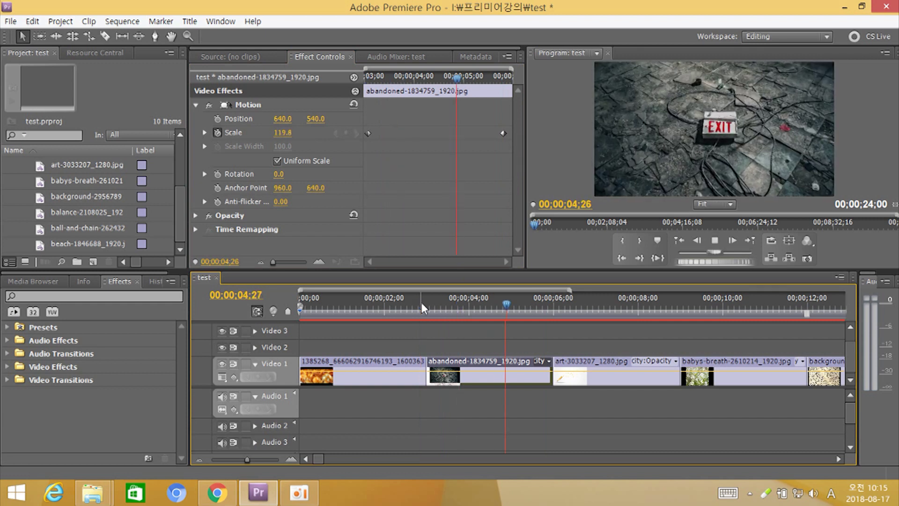
key(space)
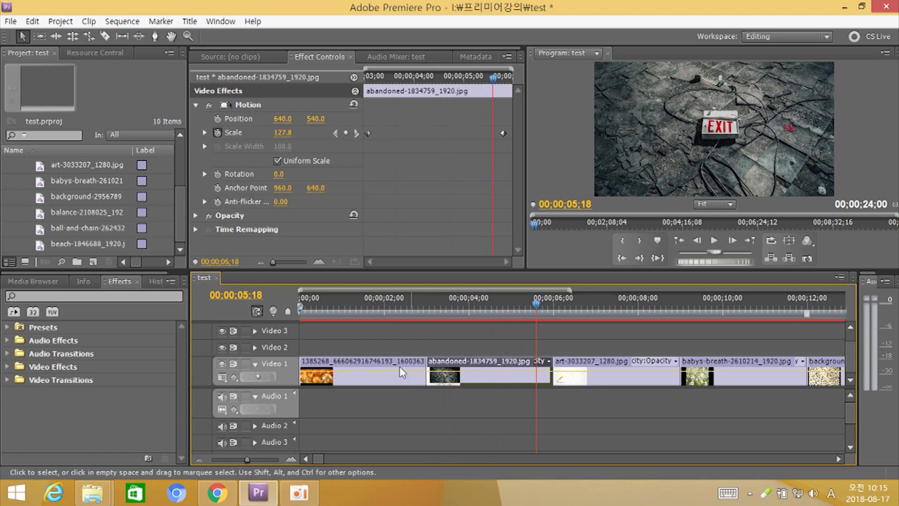
Select the art-3033207_1280.jpg clip with the playhead at 00;00;06;07, expand its Scale settings and turn off Uniform Scale
click(839, 459)
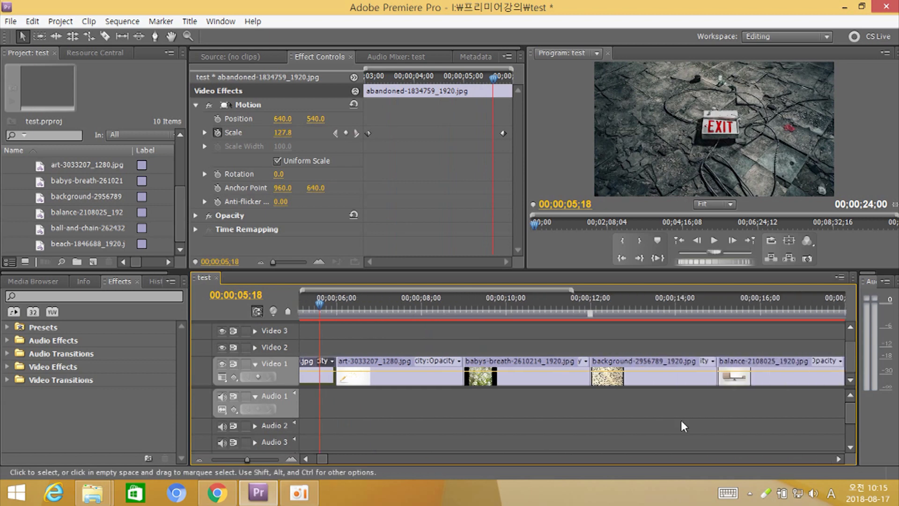
drag(339, 303, 346, 303)
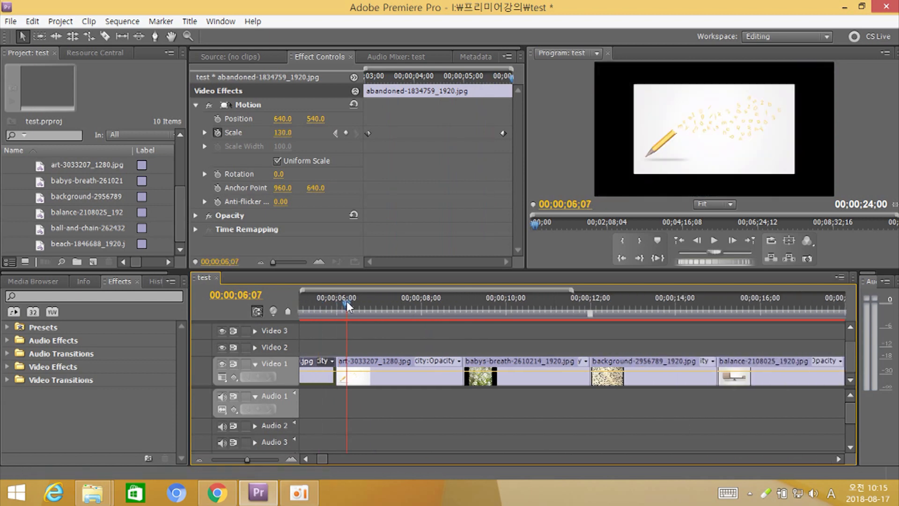
click(365, 376)
click(202, 112)
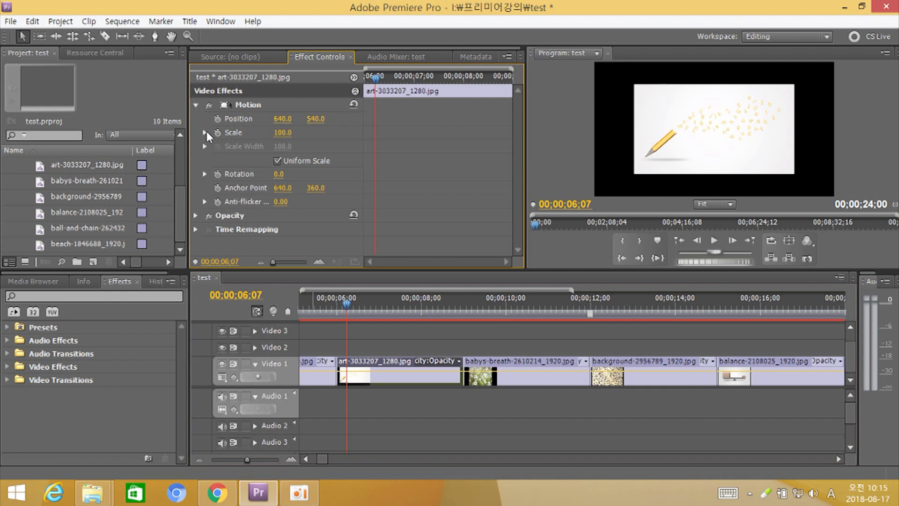
click(205, 133)
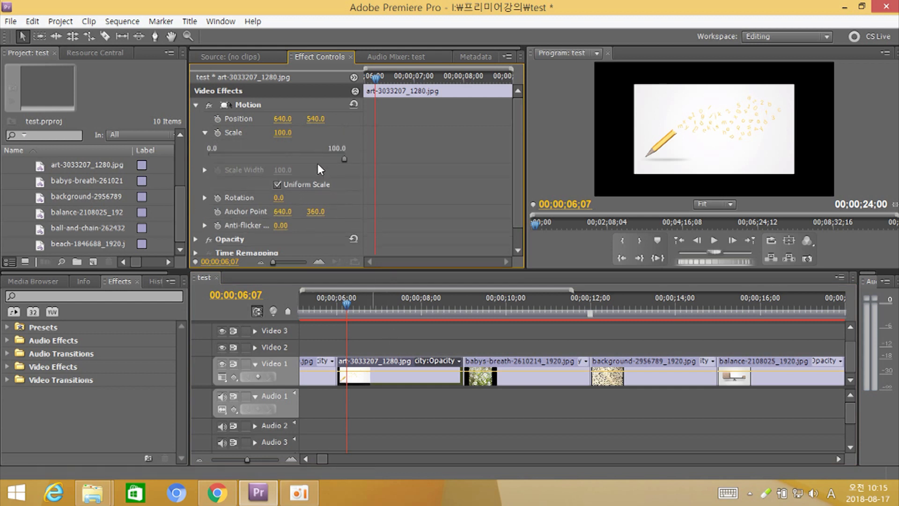
click(278, 185)
click(204, 170)
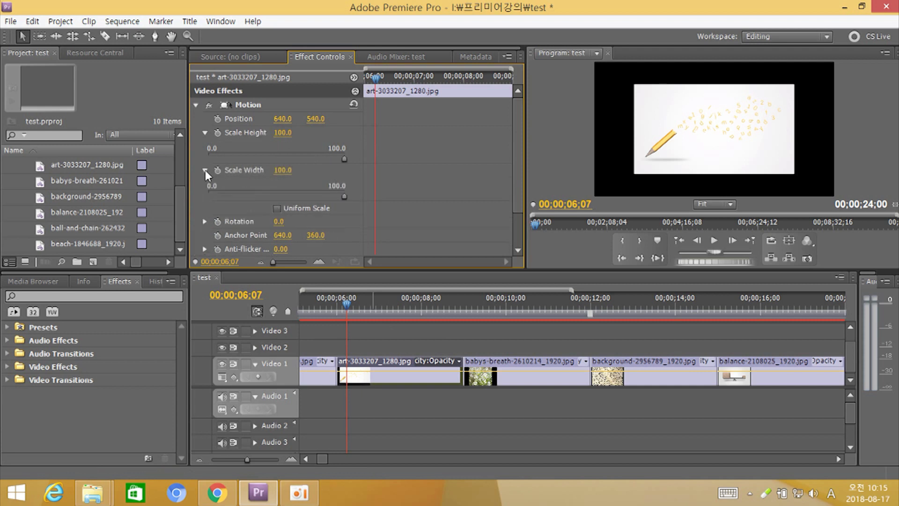
click(205, 172)
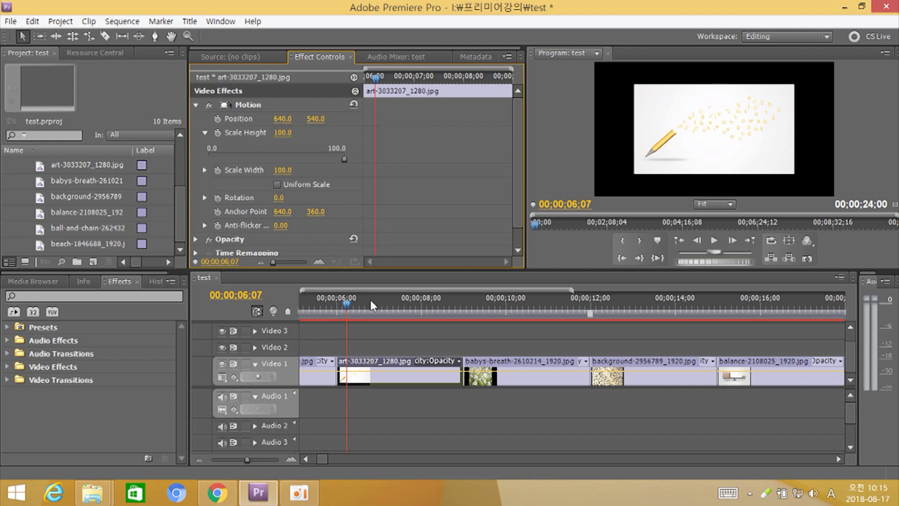
Turn on Scale Height animation for the art-3033207_1280.jpg clip at 00;00;06;07 and set Scale Height to 130 at 00;00;08;22
click(215, 132)
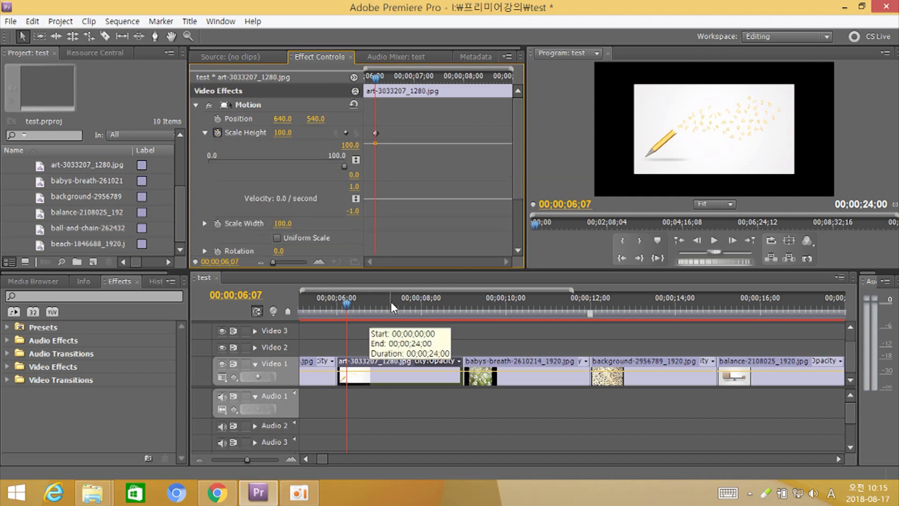
click(452, 311)
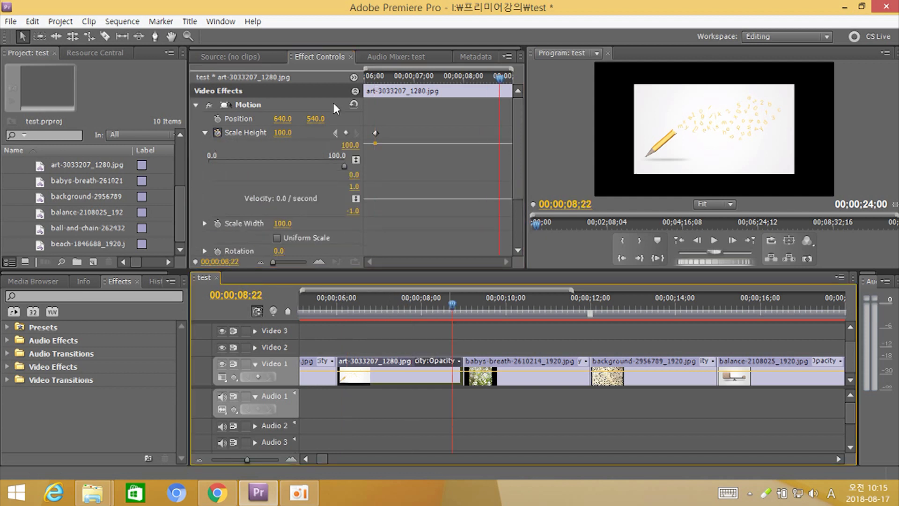
click(288, 132)
text(130)
key(Return)
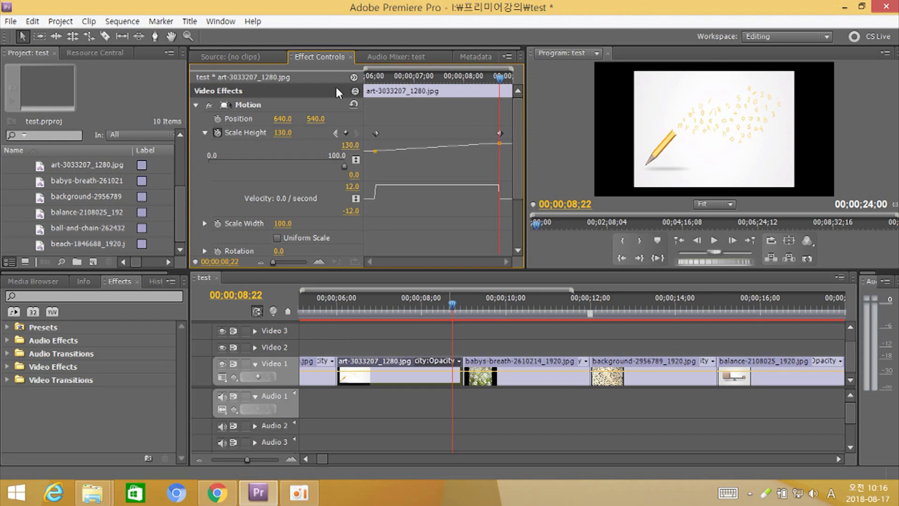
Set the art-3033207_1280.jpg clip's Scale Height to 150 at the 00;00;08;22 keyframe
click(284, 134)
text(150)
key(Return)
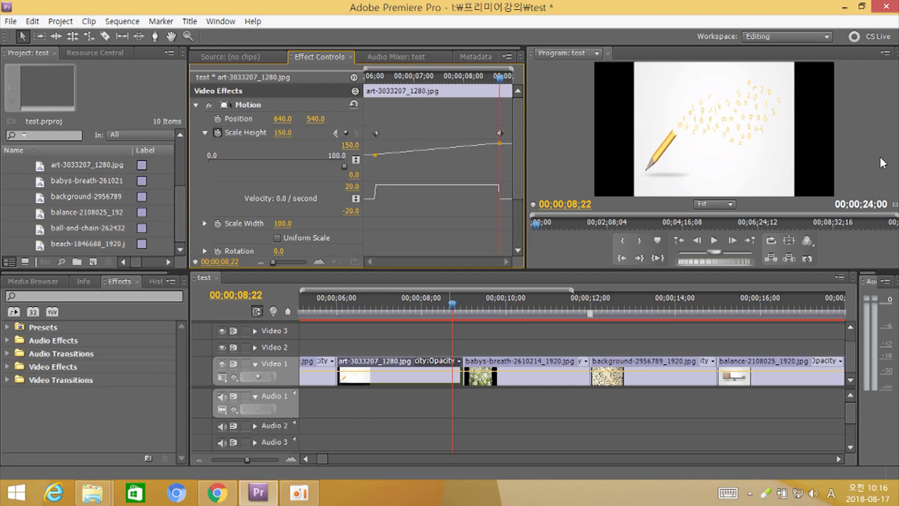
On the babys-breath-2610214_1920.jpg clip at 00;00;09;08, turn off Uniform Scale and turn on Scale Width animation
mouse_move(485, 307)
mouse_down()
mouse_move(494, 307)
mouse_move(476, 307)
mouse_up()
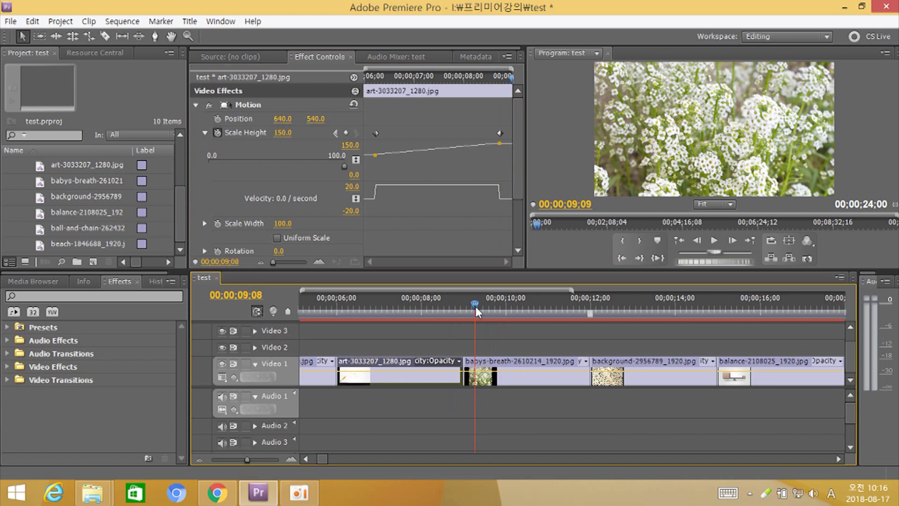
click(486, 374)
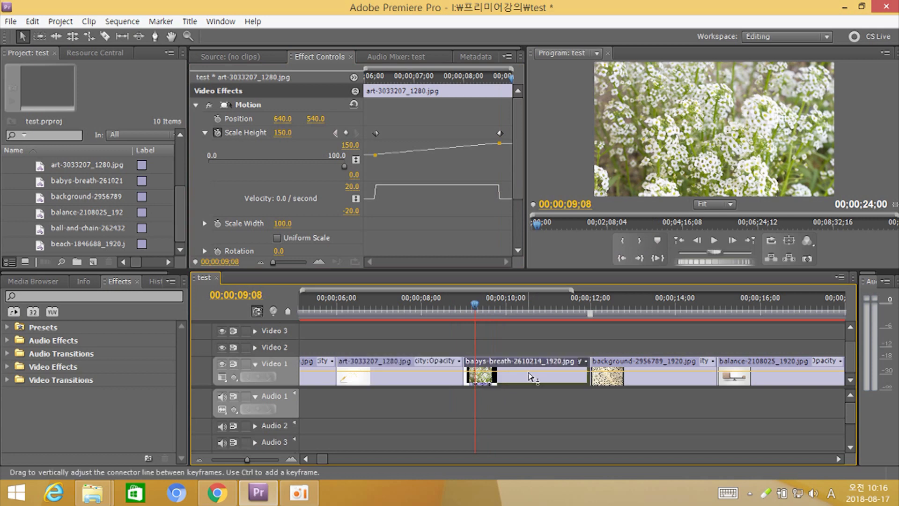
click(196, 104)
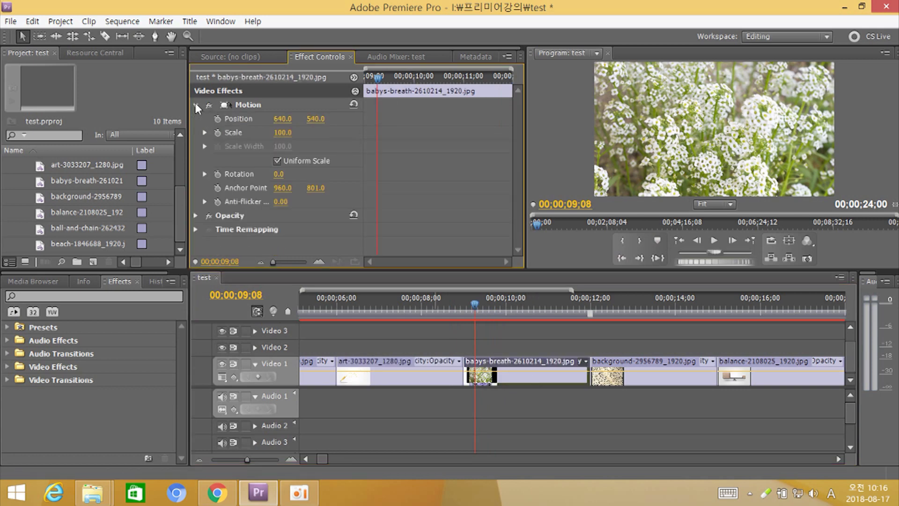
click(204, 133)
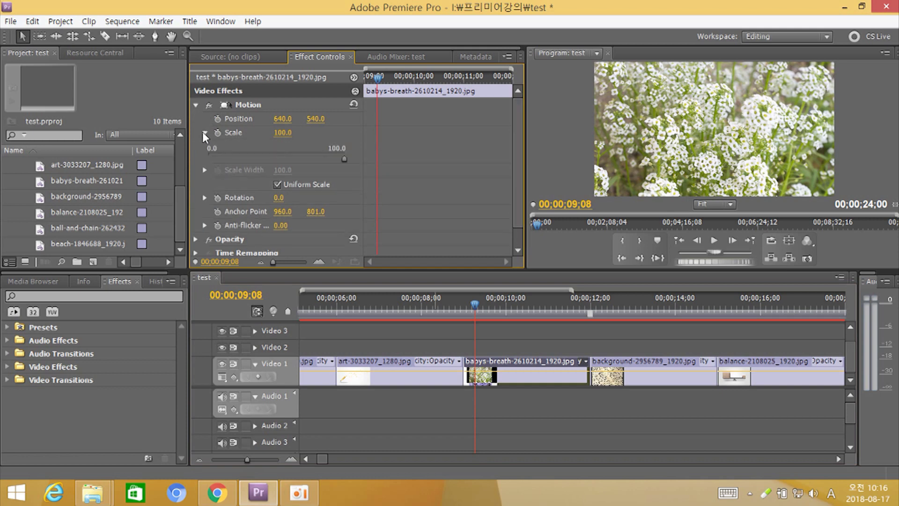
click(282, 184)
Move the playhead to 00;00;11;23 and set the babys-breath-2610214_1920.jpg clip's Scale Width to 130
drag(529, 309, 580, 308)
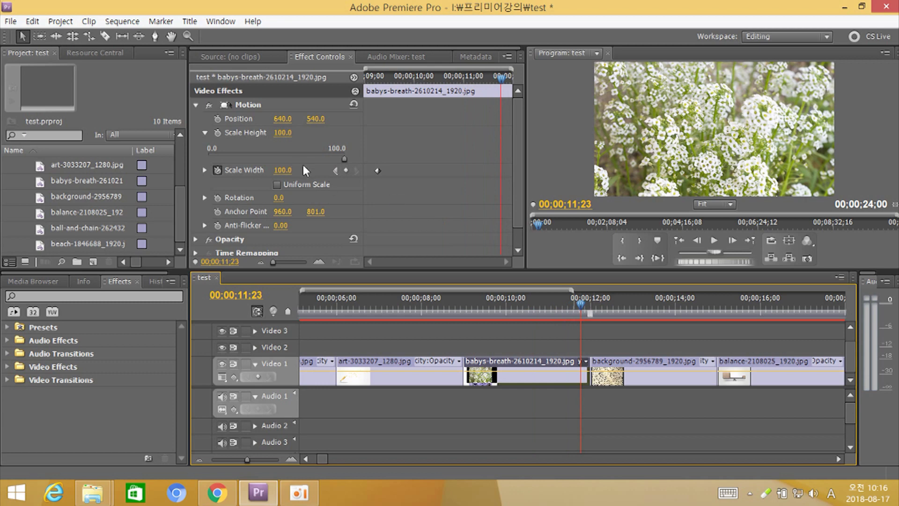
click(283, 170)
text(130)
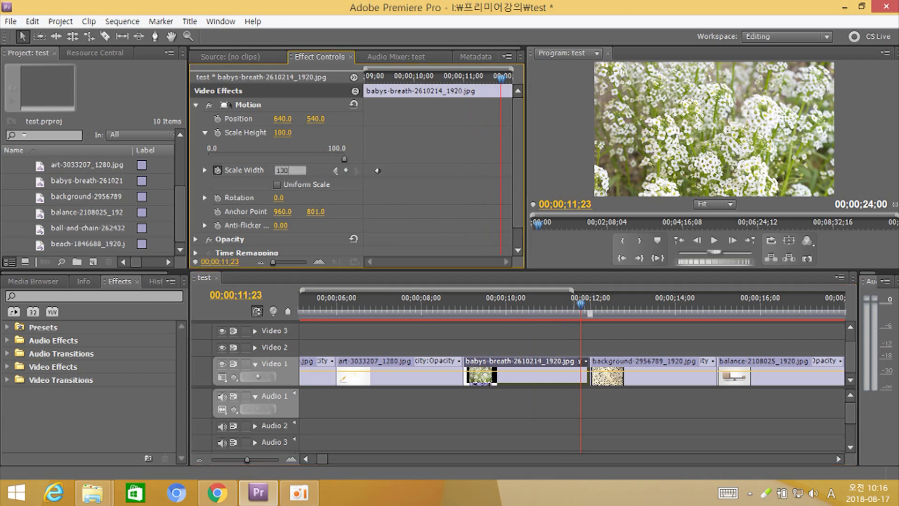
key(Return)
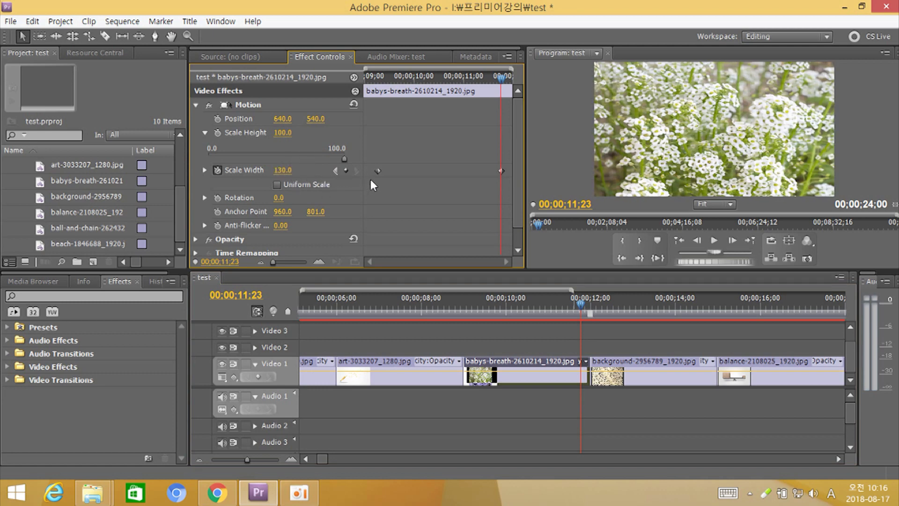
Play back the babys-breath-2610214_1920.jpg clip to check its Scale Width animation
drag(549, 297, 458, 310)
key(space)
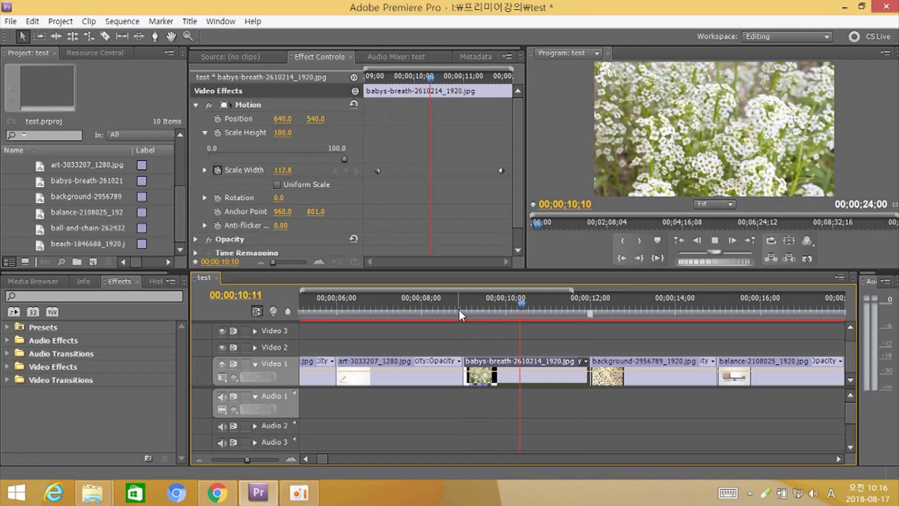
key(space)
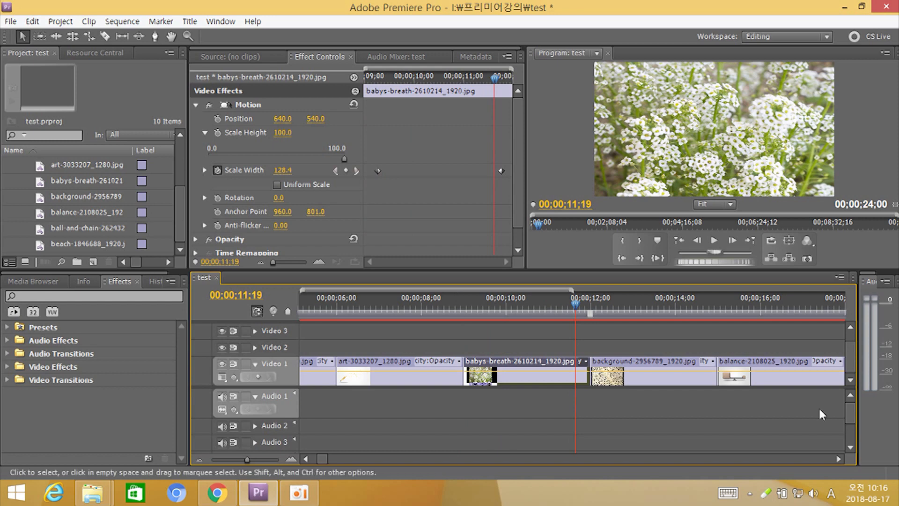
Select the background-2956789_1920.jpg clip at 00;00;12;05 and expand its Motion scale settings, keeping Uniform Scale on
click(838, 459)
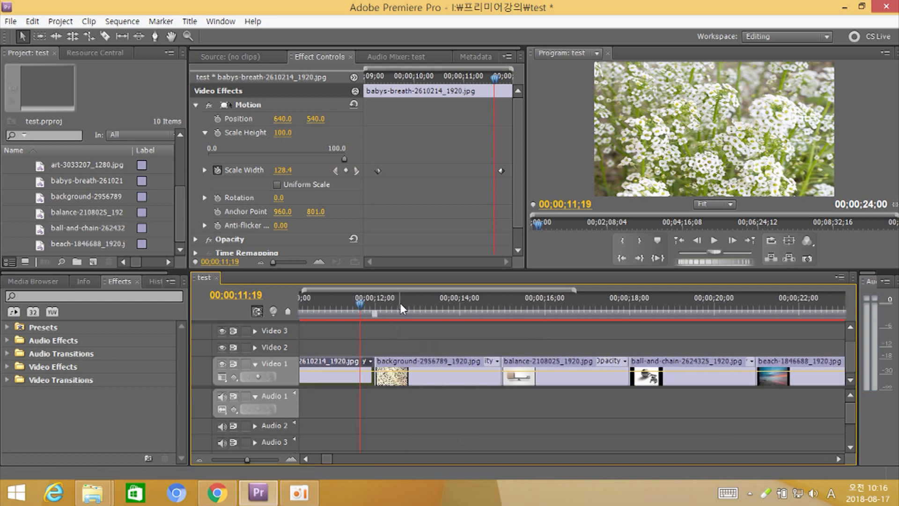
click(382, 309)
click(383, 375)
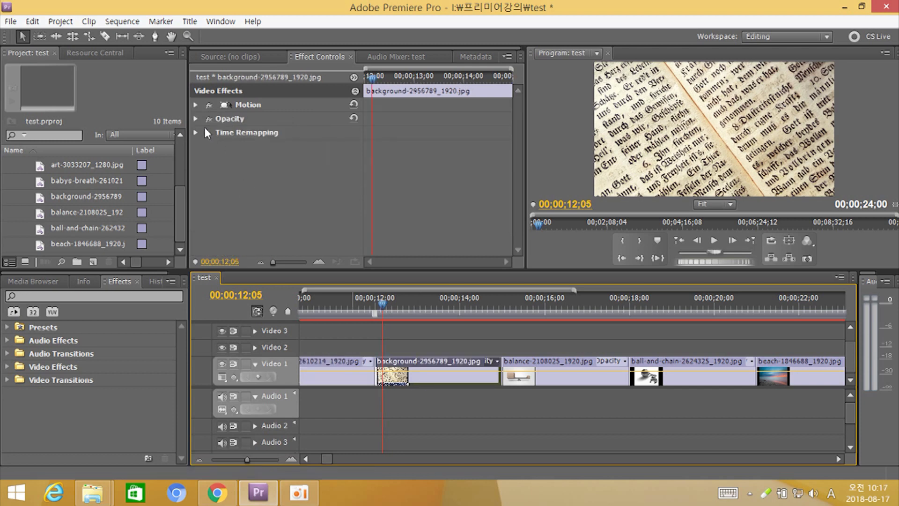
click(196, 105)
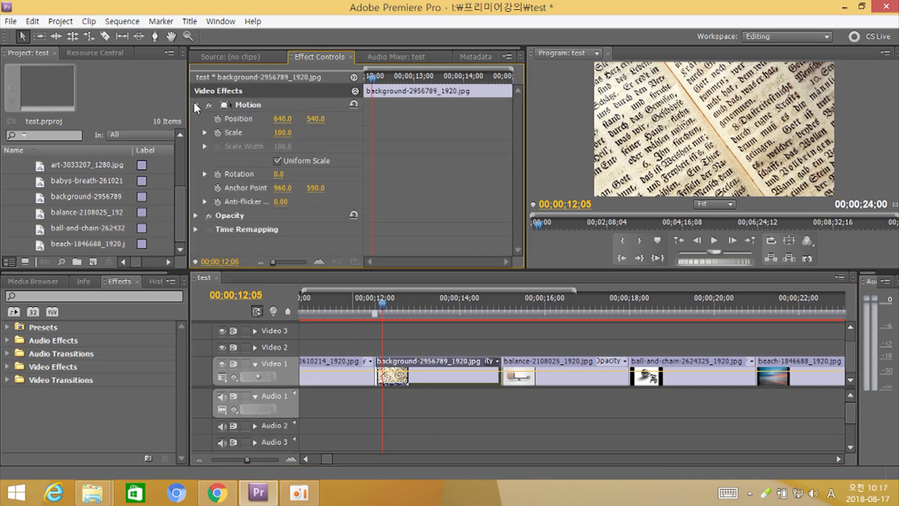
click(204, 132)
click(204, 170)
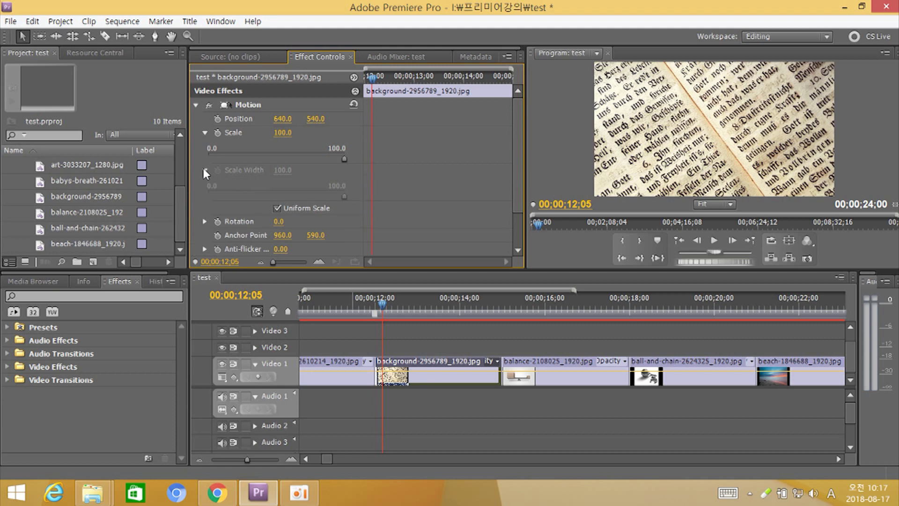
click(277, 208)
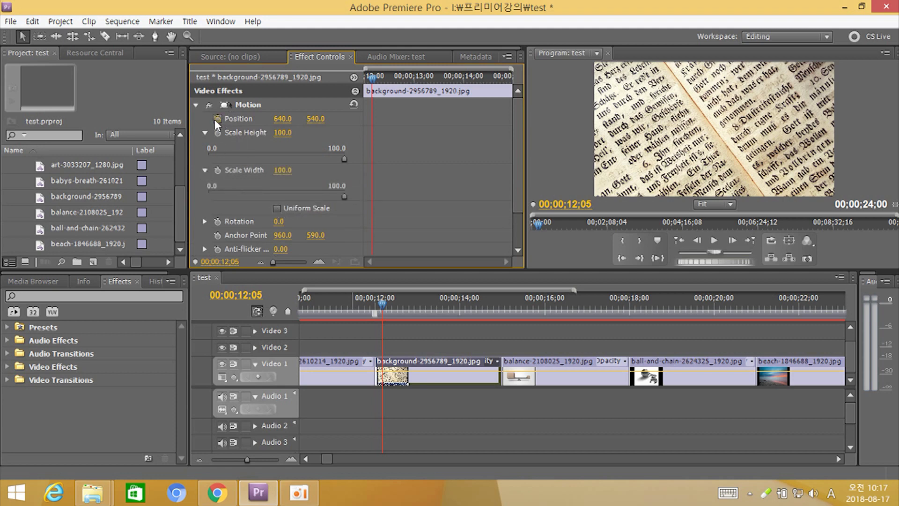
click(278, 208)
Turn on Position animation for the background-2956789_1920.jpg clip and set its horizontal Position to 783 at 00;00;14;23
click(219, 120)
drag(480, 303, 492, 307)
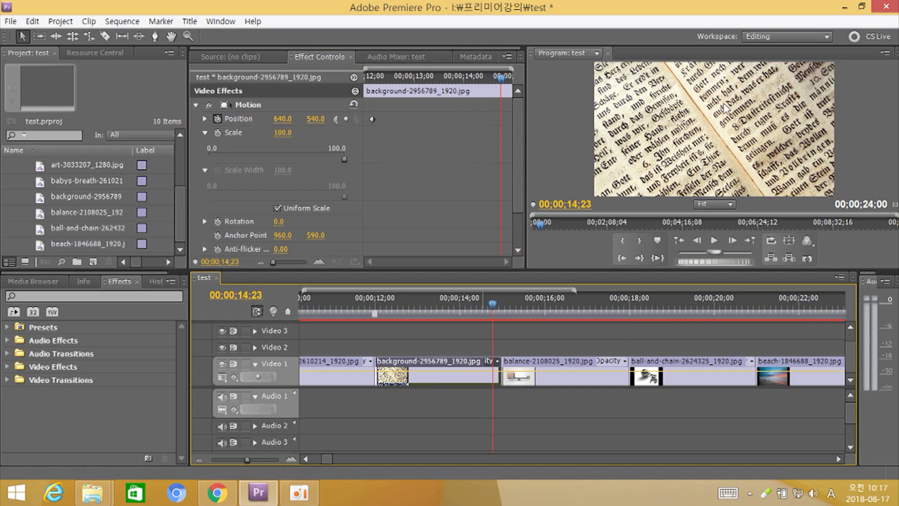
drag(283, 122, 350, 122)
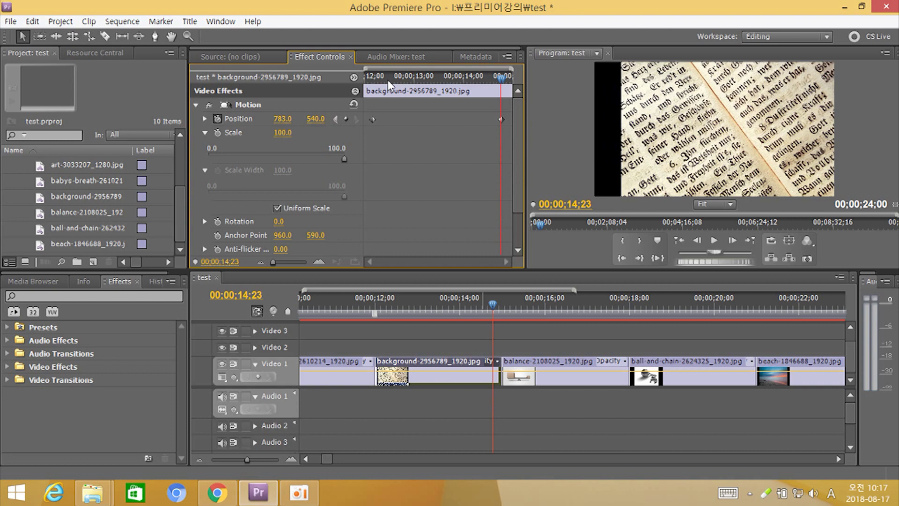
Turn on Scale animation for the background-2956789_1920.jpg clip at 00;00;12;05 and set Scale to 130 at 00;00;14;23
click(371, 77)
mouse_move(373, 91)
mouse_down()
mouse_move(506, 96)
mouse_move(372, 94)
mouse_up()
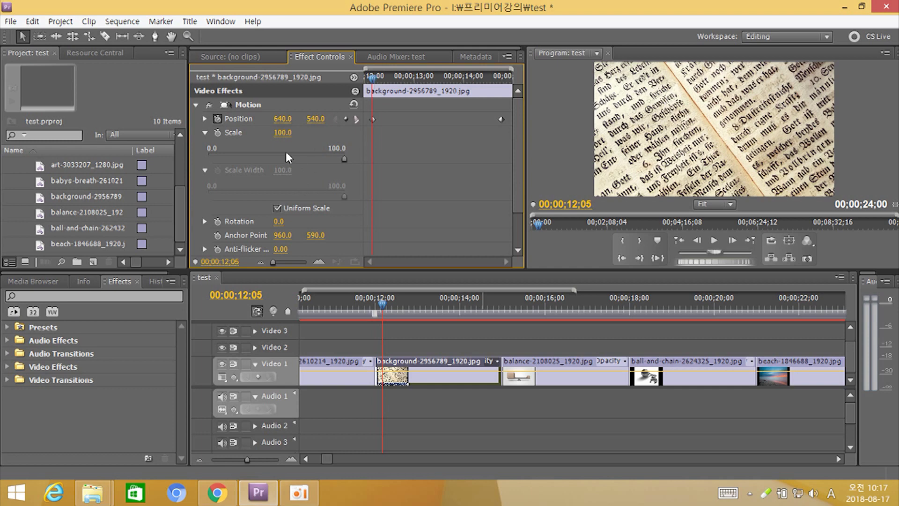
click(218, 132)
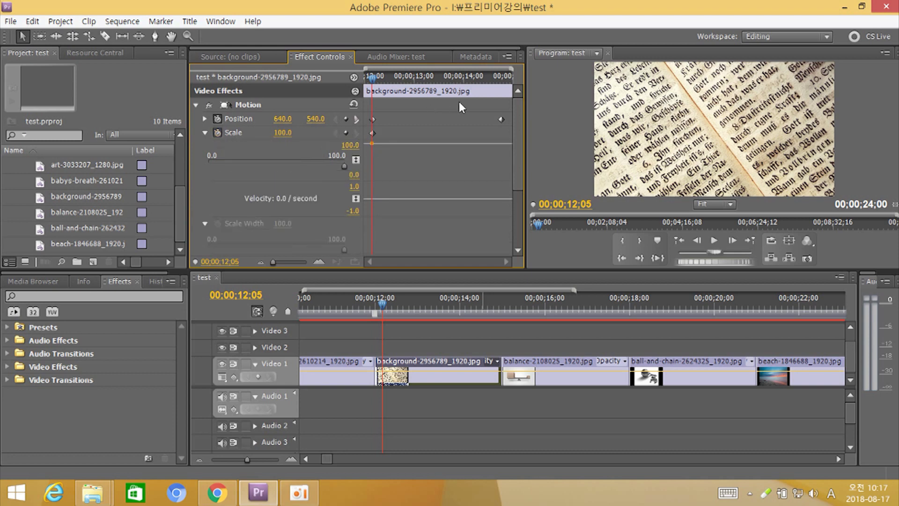
click(502, 77)
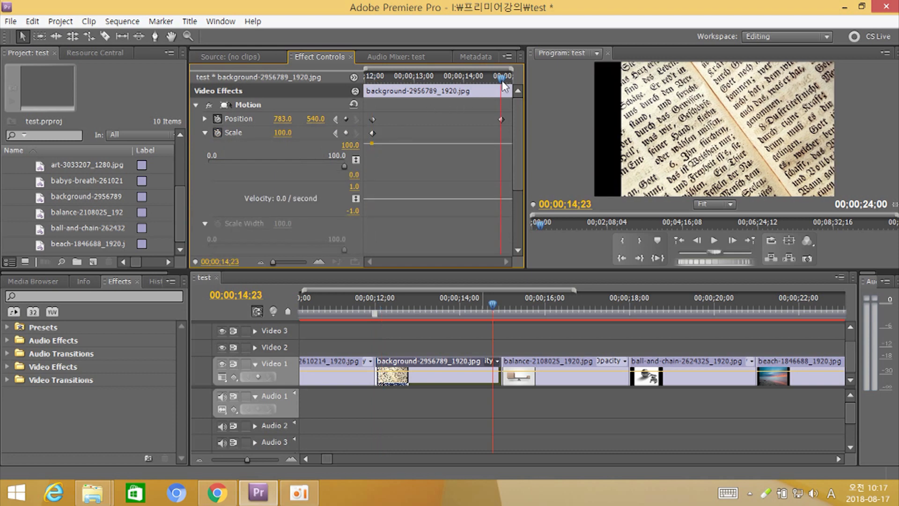
click(276, 134)
text(130)
key(Return)
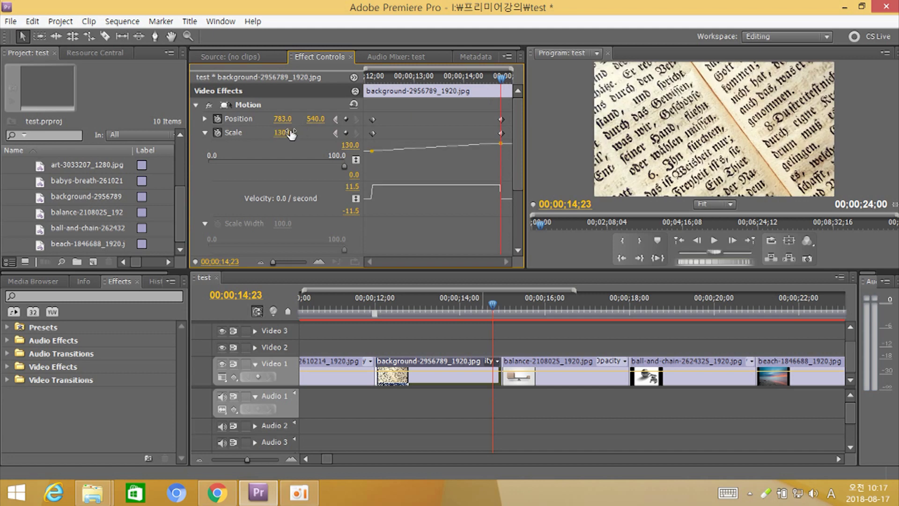
Play back the background-2956789_1920.jpg clip twice to check its combined Position and Scale animation
click(371, 304)
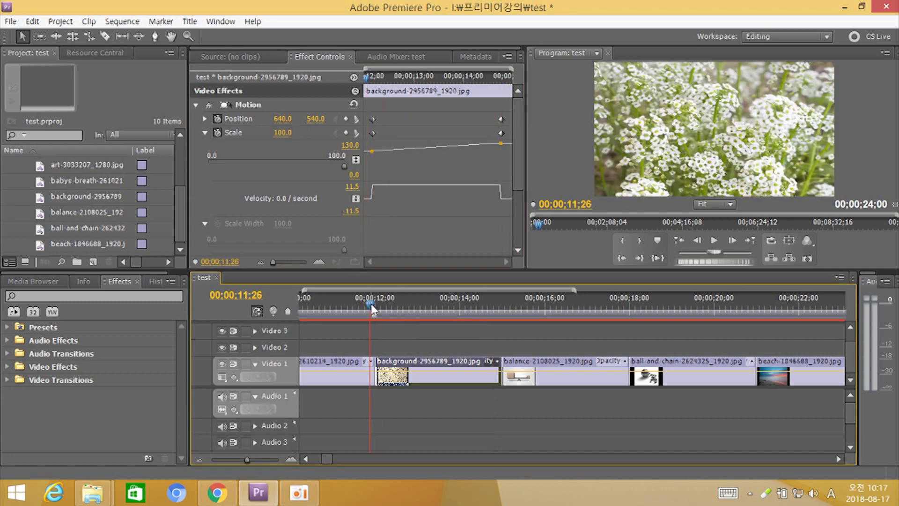
key(space)
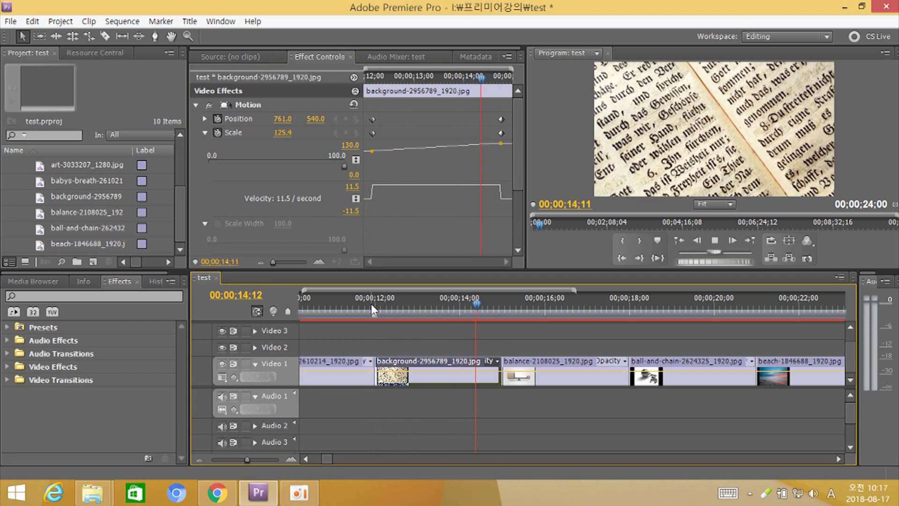
key(space)
click(370, 304)
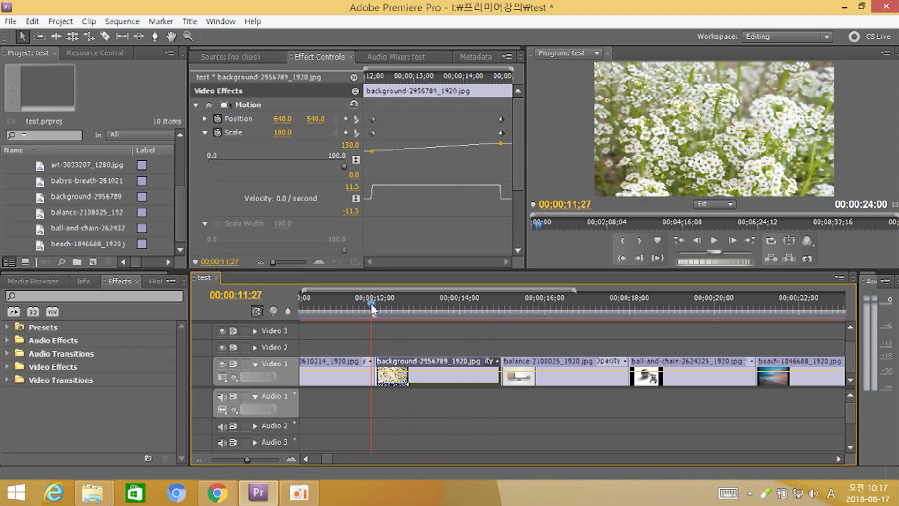
key(space)
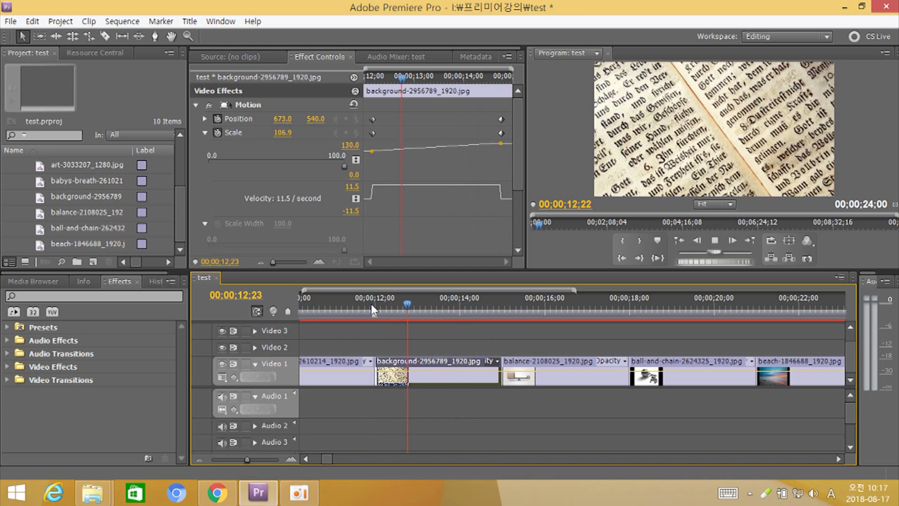
key(space)
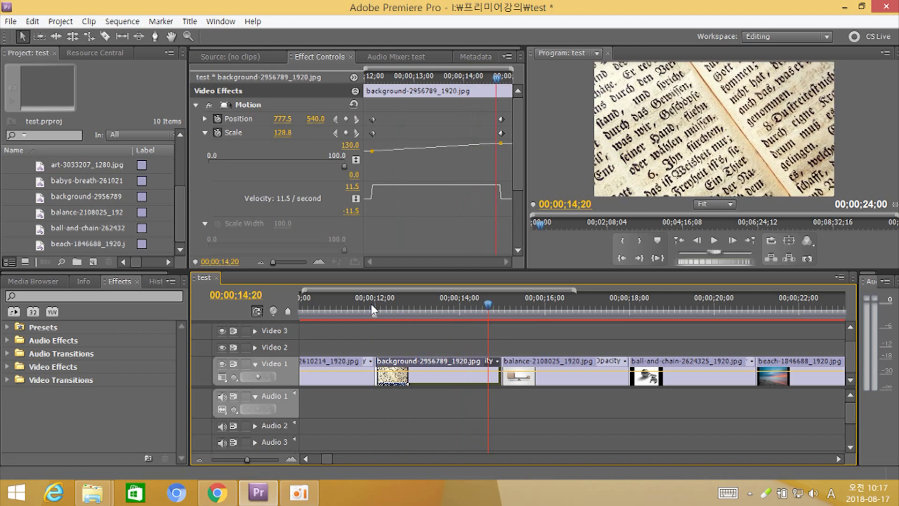
Turn on Position animation for the balance-2108025_1920.jpg clip at 00;00;15;09 and set its vertical Position to 739 at 00;00;17;21
drag(495, 307, 515, 308)
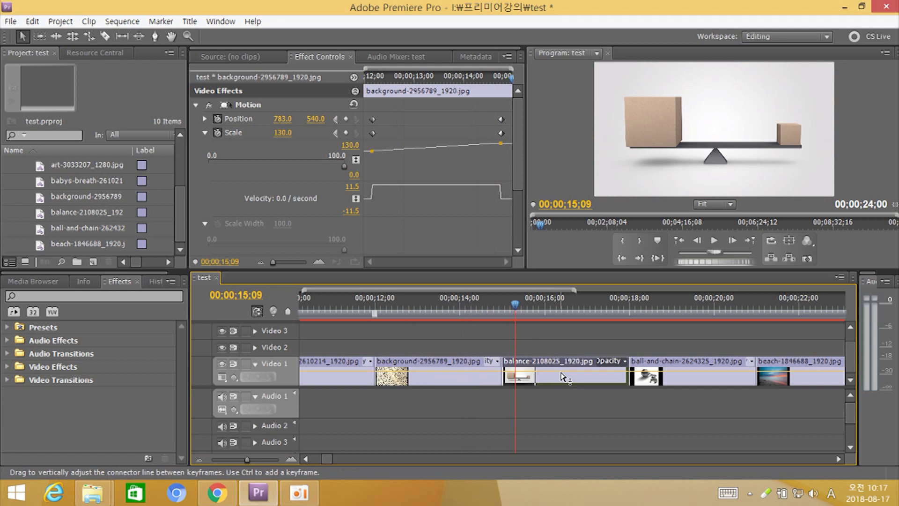
click(564, 377)
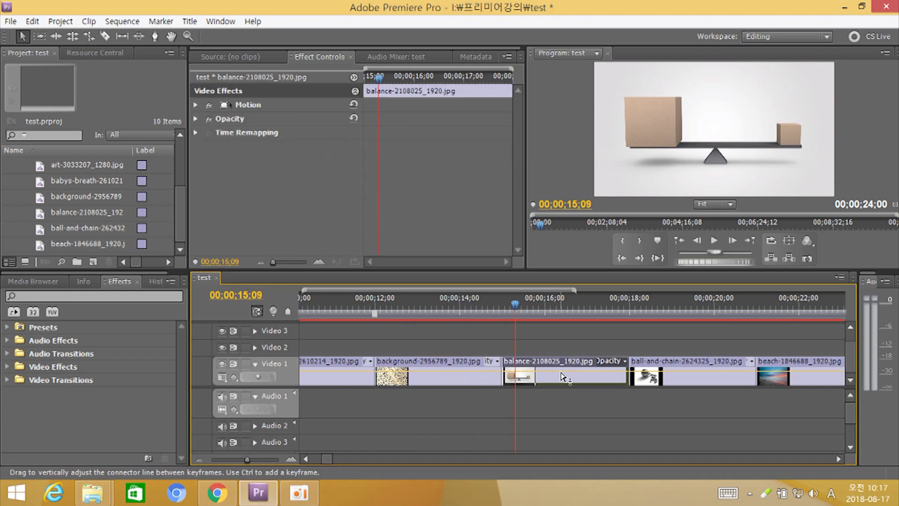
click(196, 105)
click(217, 119)
drag(597, 308, 617, 305)
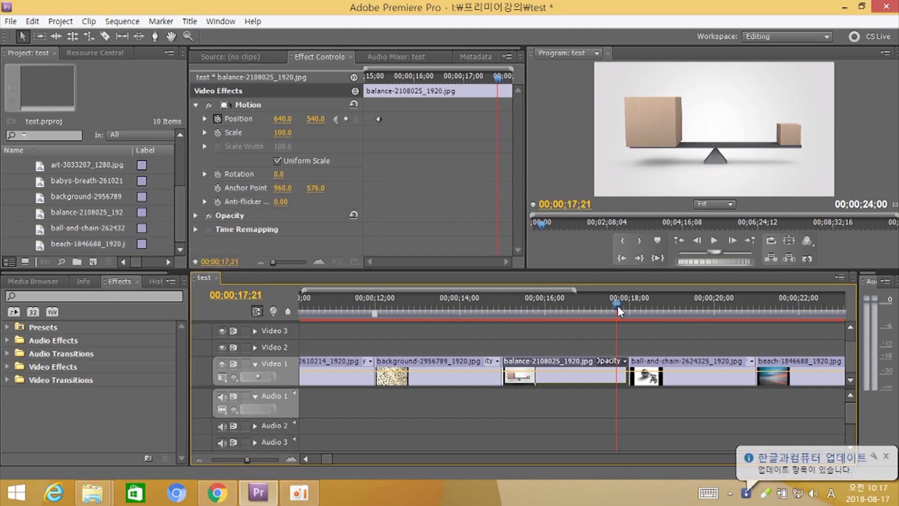
click(314, 126)
drag(315, 119, 381, 80)
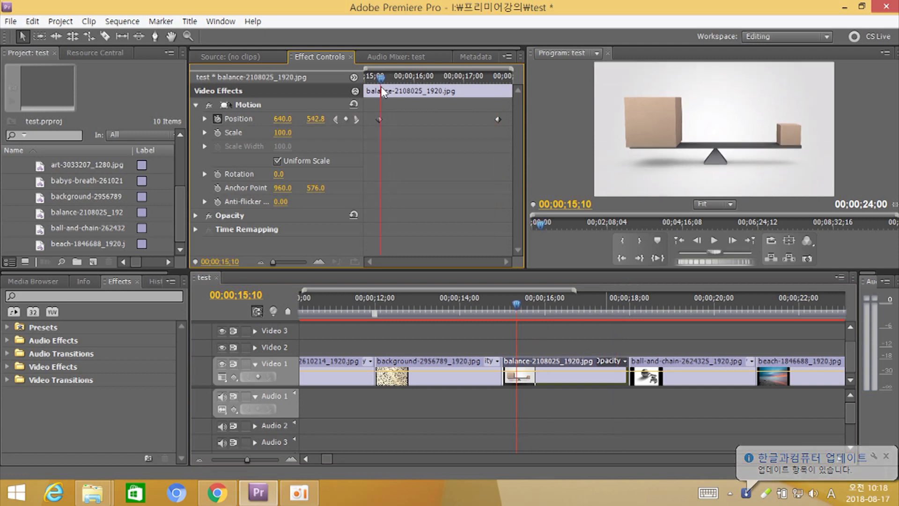
On the balance-2108025_1920.jpg clip at 00;00;15;10, turn off Uniform Scale and animate Scale Height with a starting value of 120
click(205, 132)
click(277, 184)
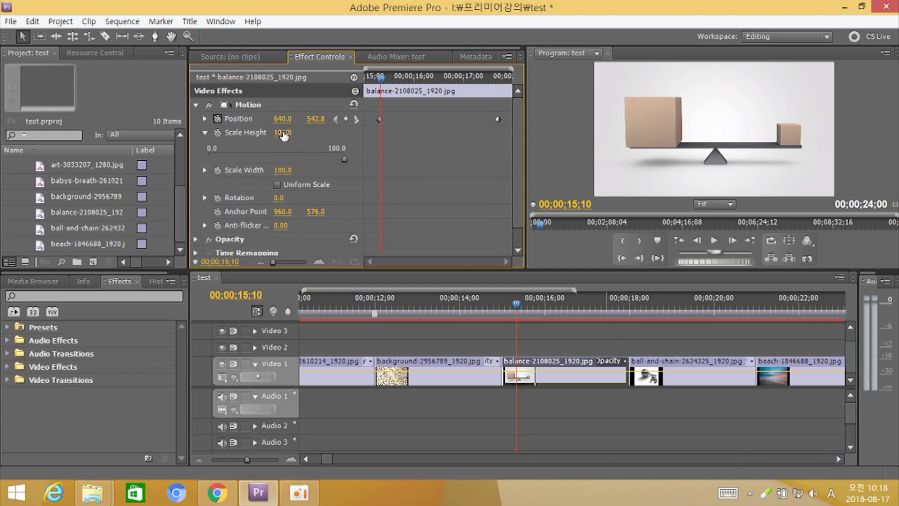
click(218, 133)
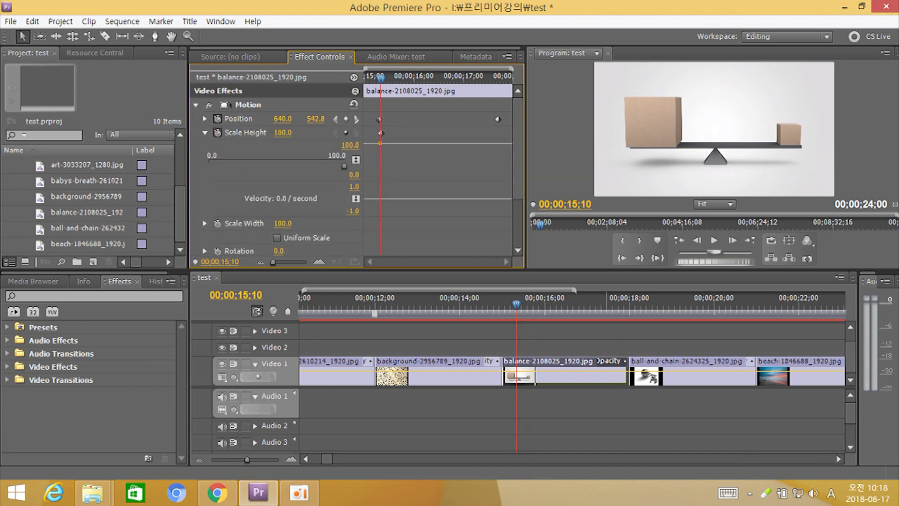
click(283, 132)
text(120)
key(Return)
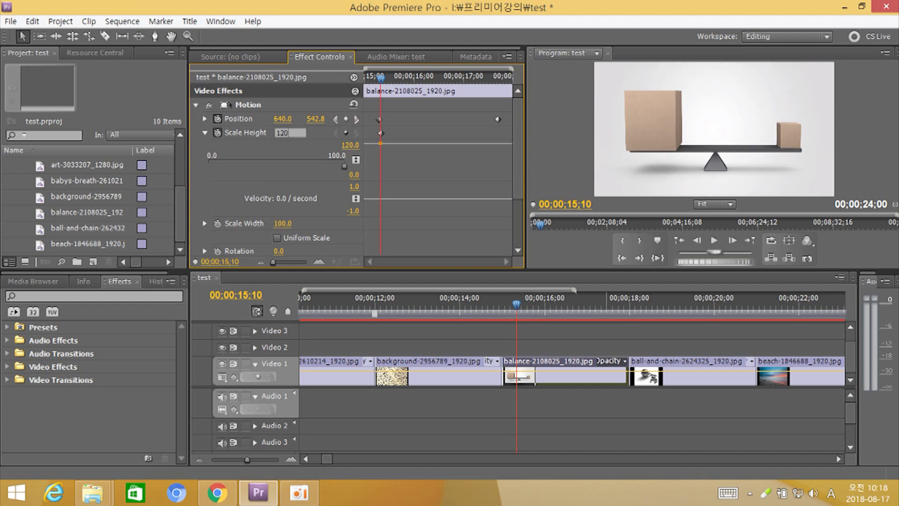
Set the balance-2108025_1920.jpg clip's Scale Height to 100 at the 00;00;17;21 Position keyframe
click(499, 76)
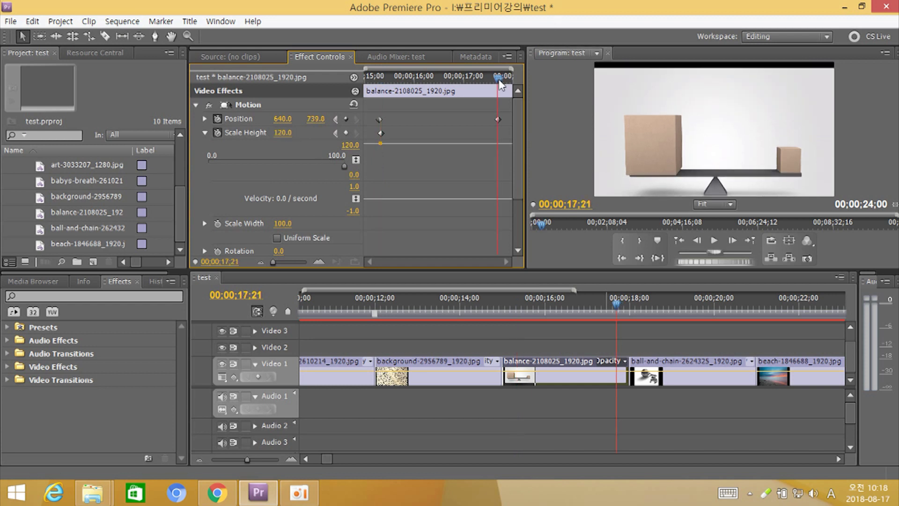
click(294, 133)
text(10)
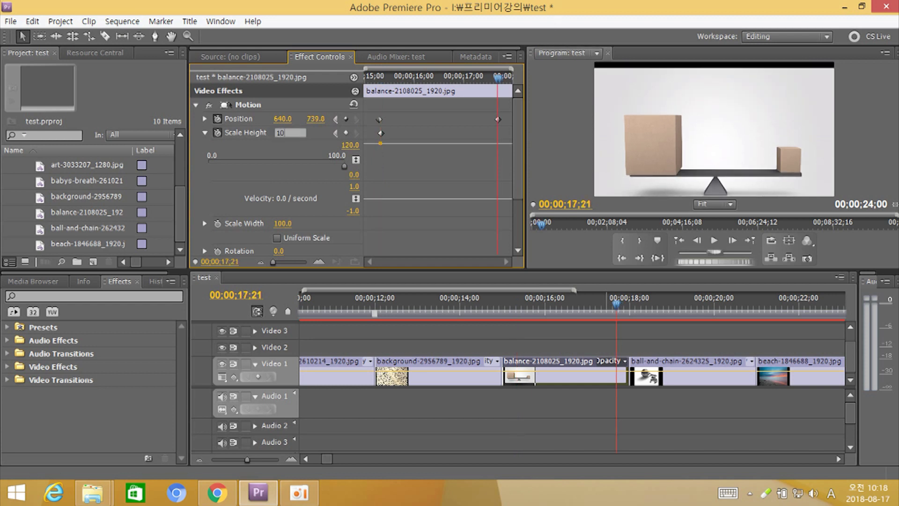
key(Return)
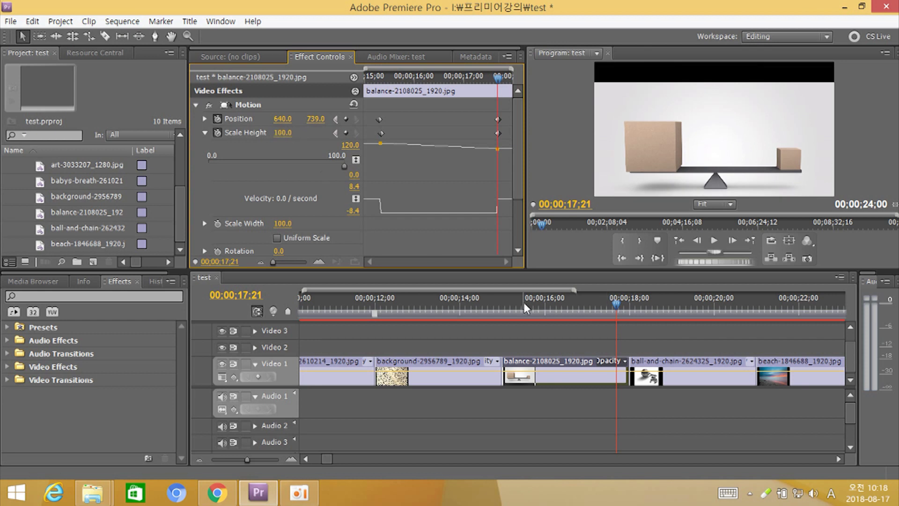
Play back the balance-2108025_1920.jpg clip to check its Position and Scale Height animation
drag(524, 302, 497, 302)
key(space)
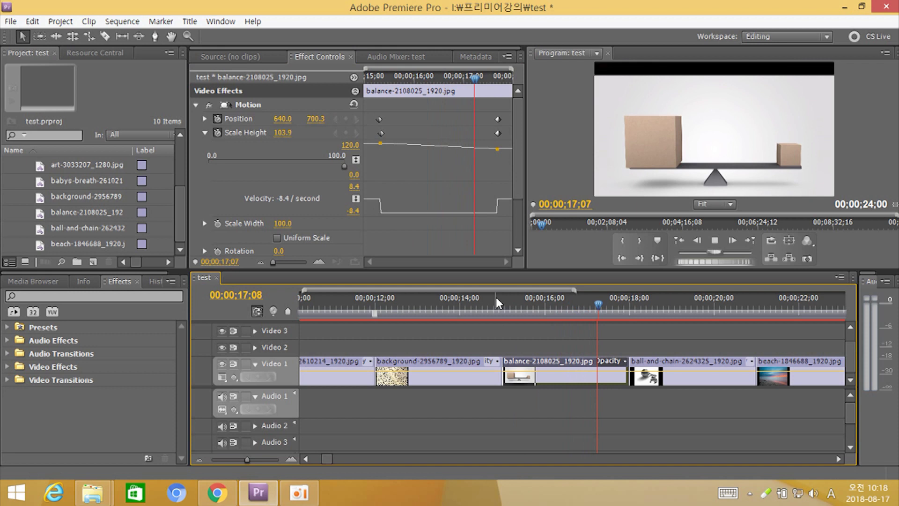
key(space)
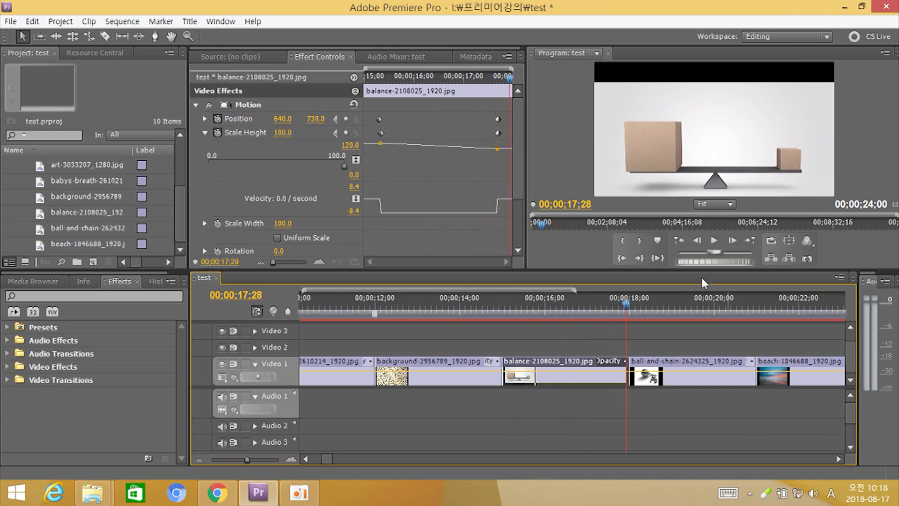
On the ball-and-chain-2624325_1920.jpg clip at 00;00;18;06, turn off Uniform Scale and turn on Position animation
click(838, 457)
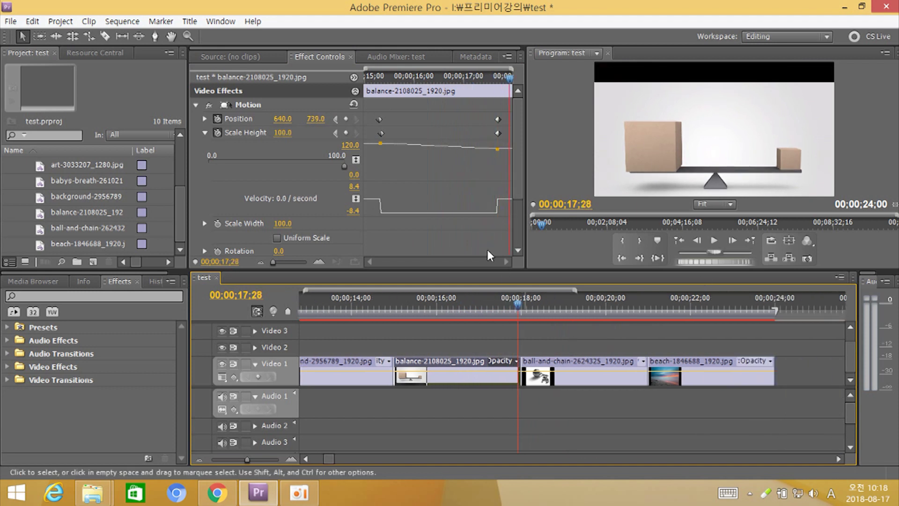
click(530, 305)
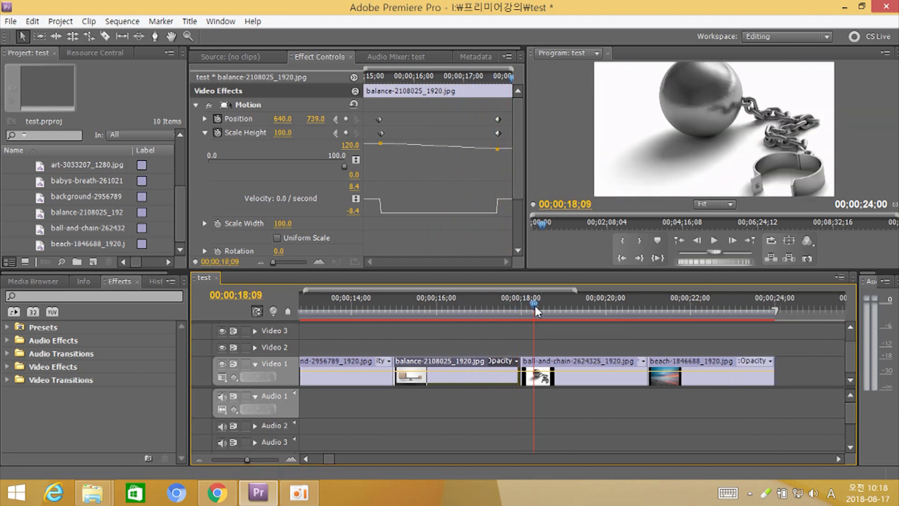
click(561, 383)
click(195, 105)
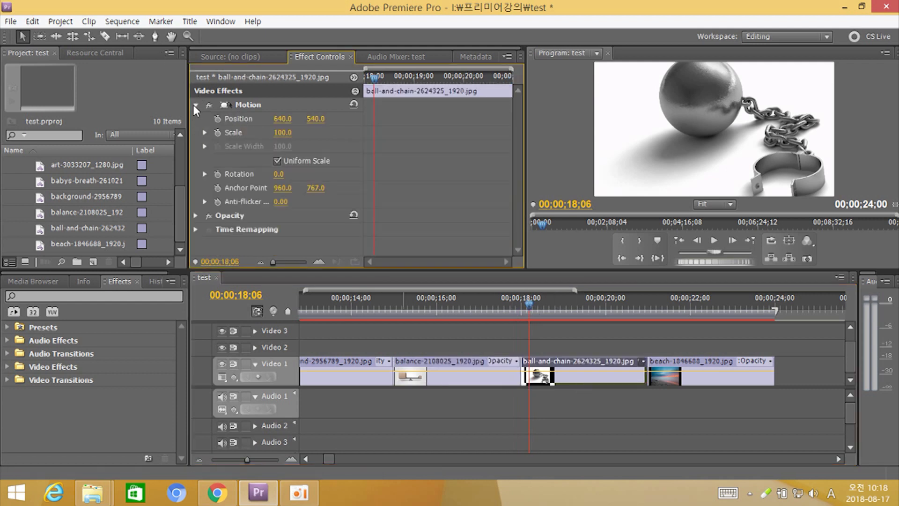
click(205, 132)
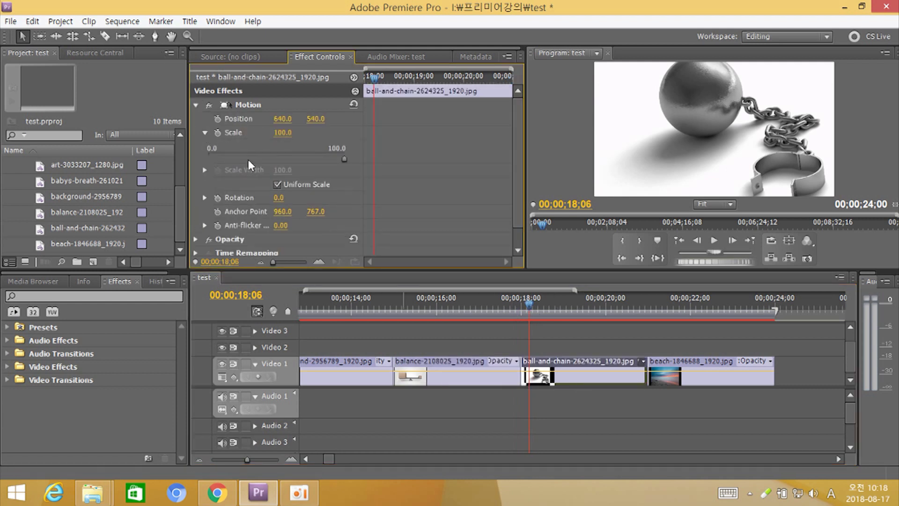
click(277, 185)
At 00;00;20;24, move the ball-and-chain image up to a Position of about 650.6, 217.1
click(639, 308)
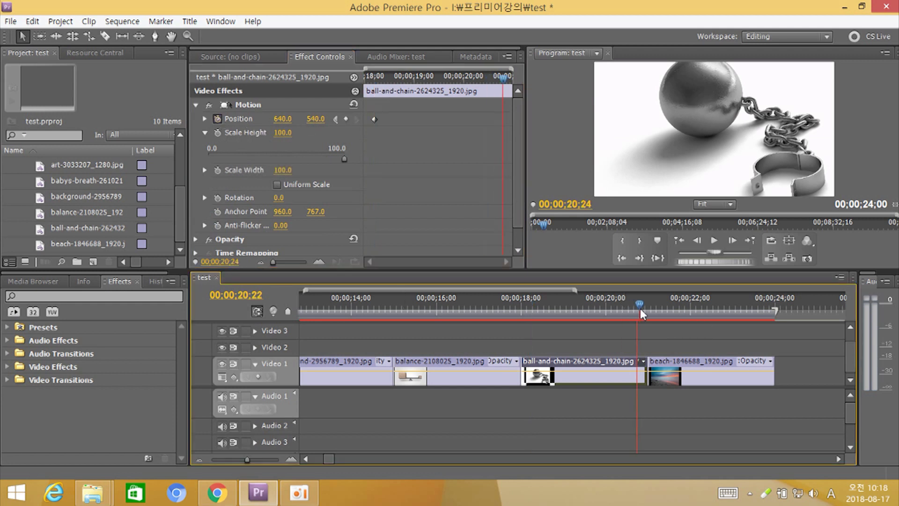
click(696, 159)
click(696, 125)
drag(688, 168, 690, 127)
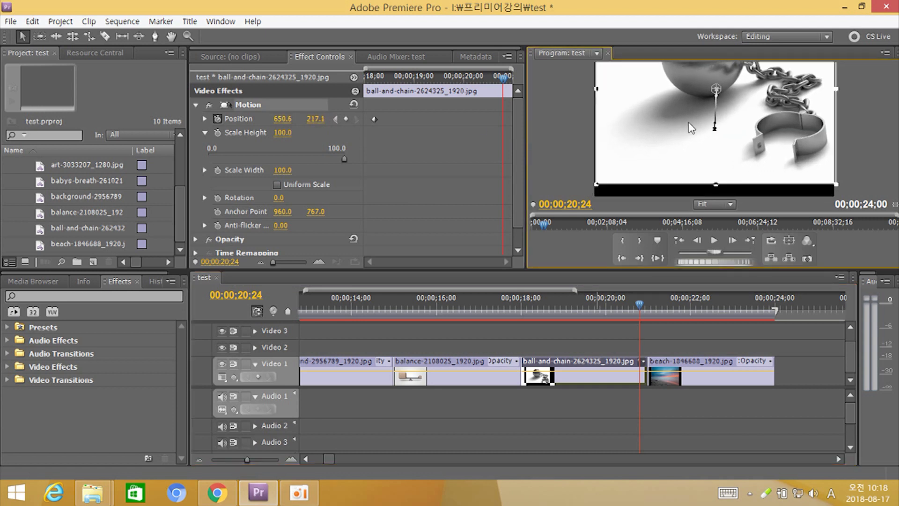
Animate the ball-and-chain clip's Scale Width from 100 at the 00;00;18;06 Position keyframe to 130 at the 00;00;20;24 one
click(375, 88)
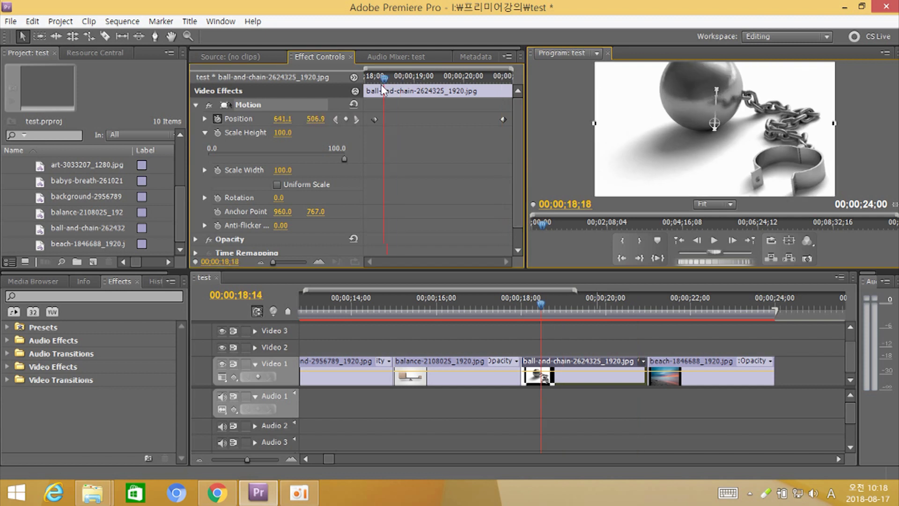
drag(376, 88, 375, 88)
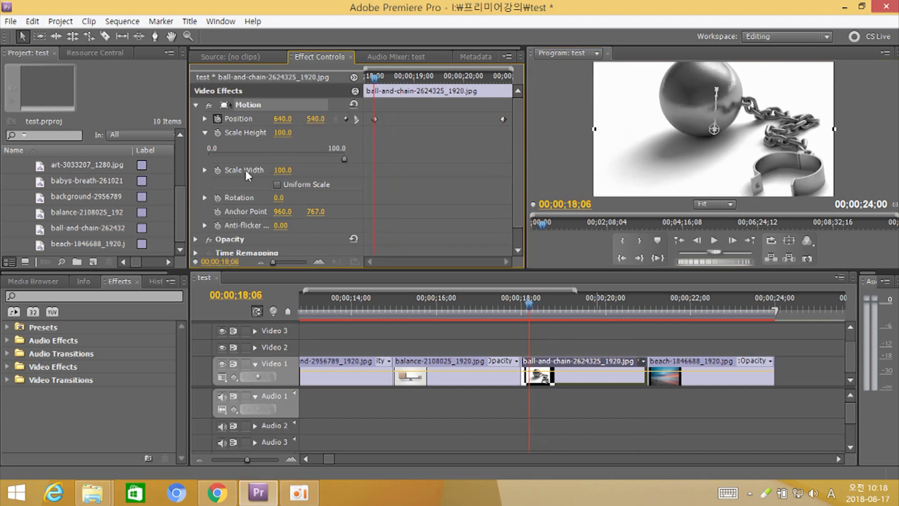
click(219, 170)
click(478, 87)
drag(480, 88, 503, 89)
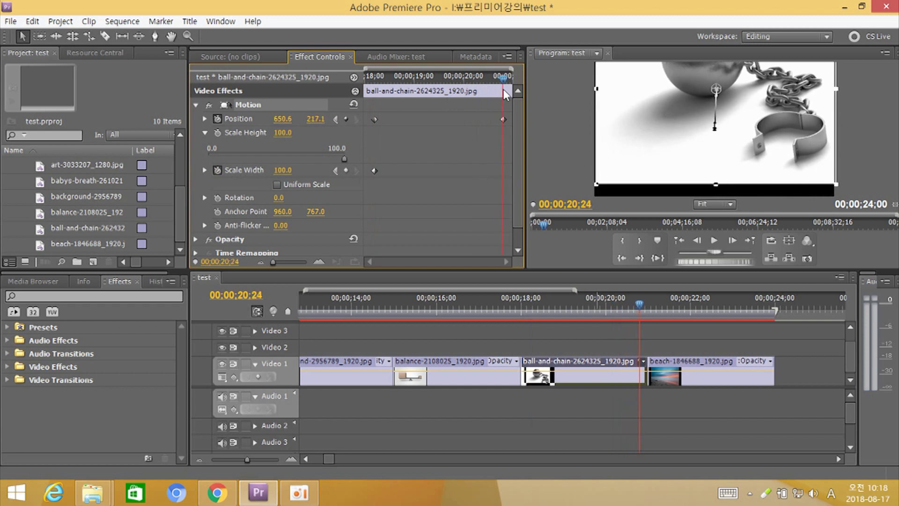
click(290, 170)
text(130)
key(Return)
Play back the ball-and-chain clip to check its Position and Scale Width animation
drag(554, 310, 512, 307)
key(space)
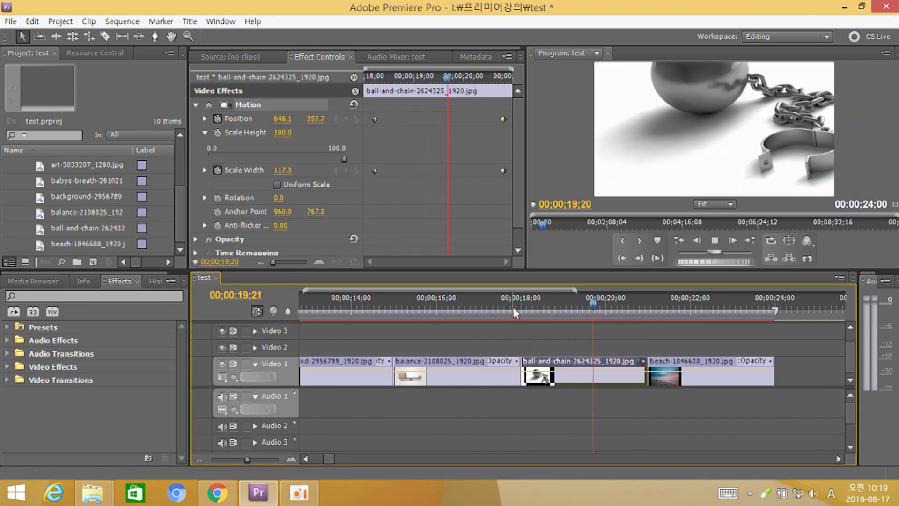
key(space)
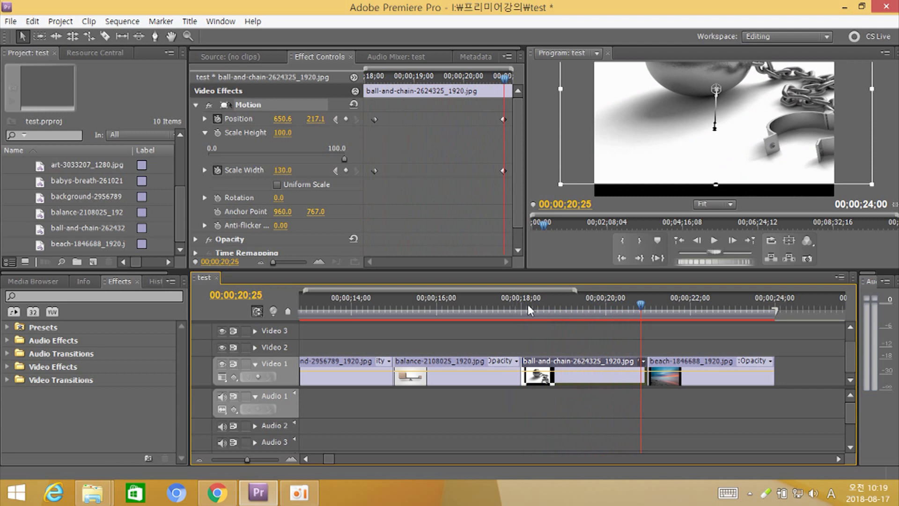
Turn on Position animation for the beach-1846688_1920.jpg clip at 00;00;21;11
click(653, 308)
click(707, 377)
click(664, 307)
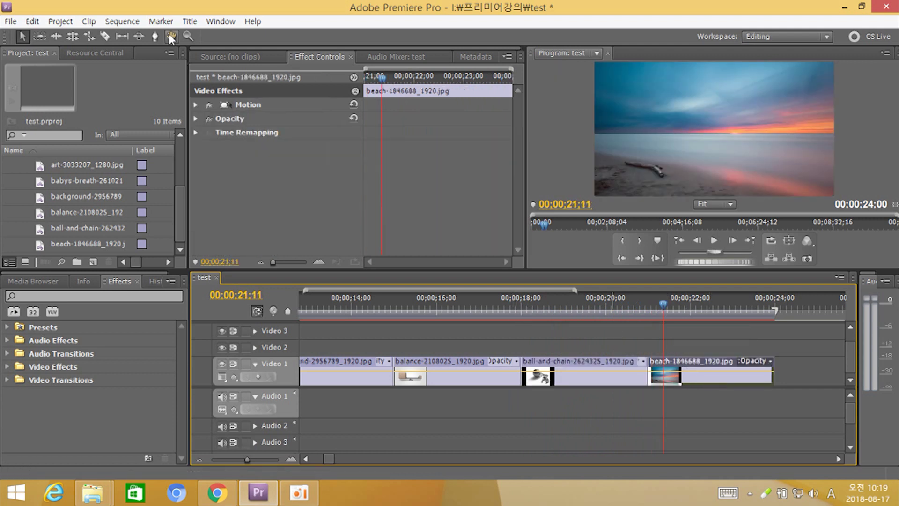
click(196, 105)
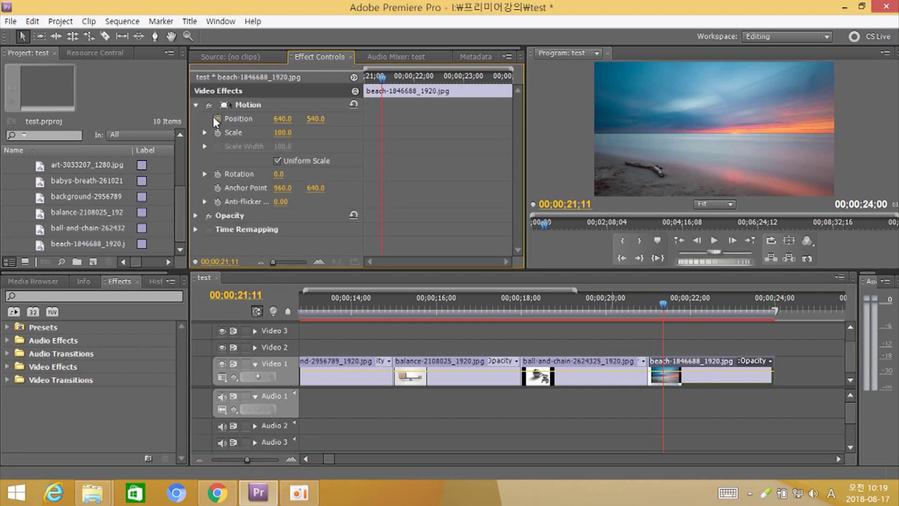
click(217, 119)
At 00;00;23;19, shift the beach image slightly right to a Position of about 668.2, 545.3
click(759, 307)
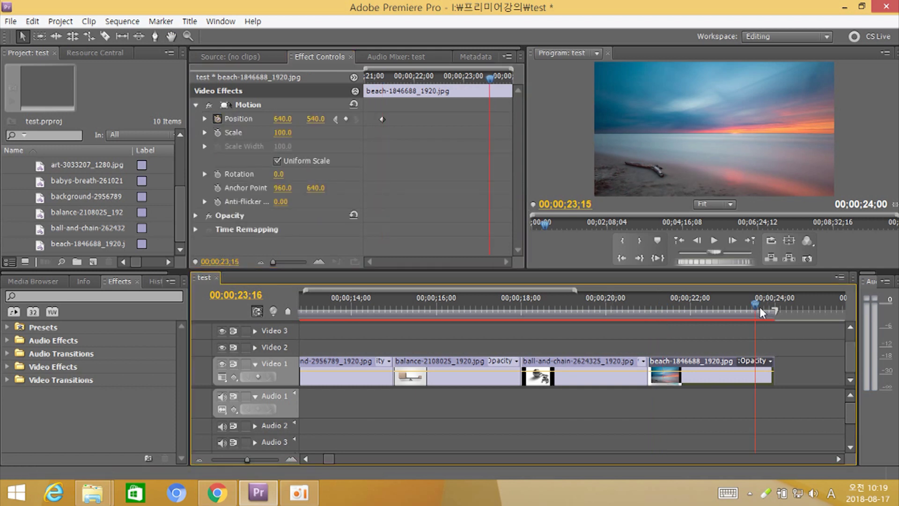
click(699, 114)
drag(689, 120, 693, 121)
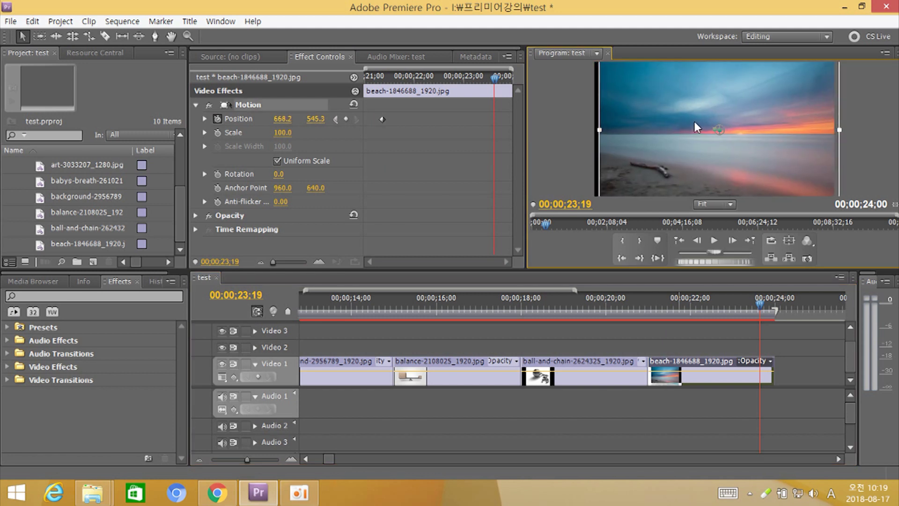
Set the beach clip's Scale to 130 and turn on Scale animation at the 00;00;21;11 Position keyframe
click(384, 77)
click(383, 76)
click(289, 131)
text(130)
key(Return)
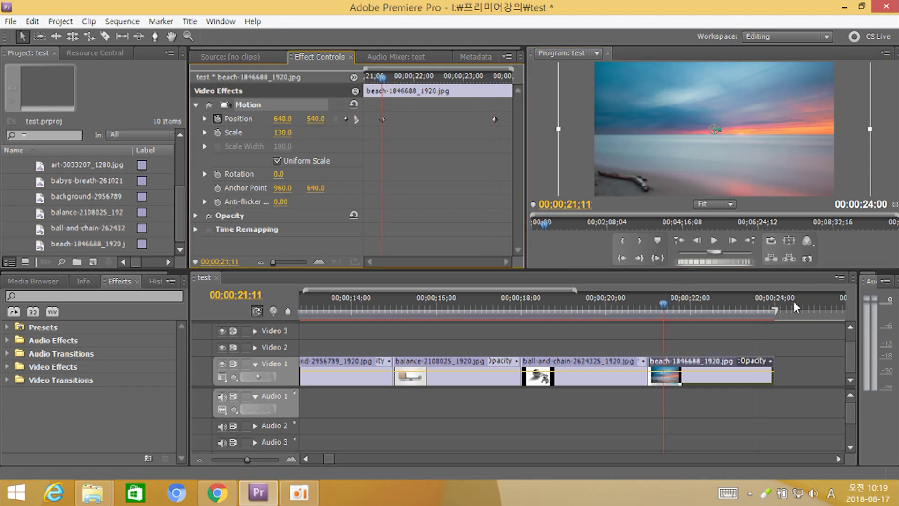
click(763, 305)
drag(763, 306, 760, 305)
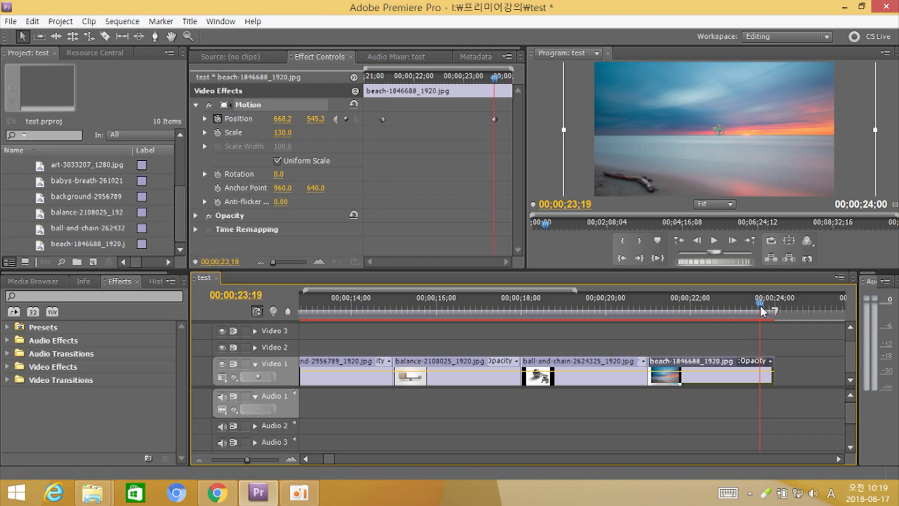
click(382, 76)
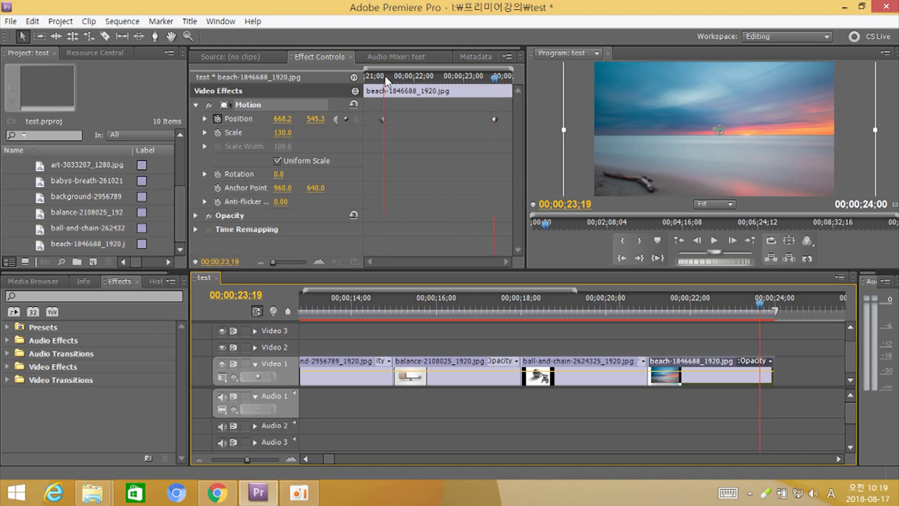
click(218, 132)
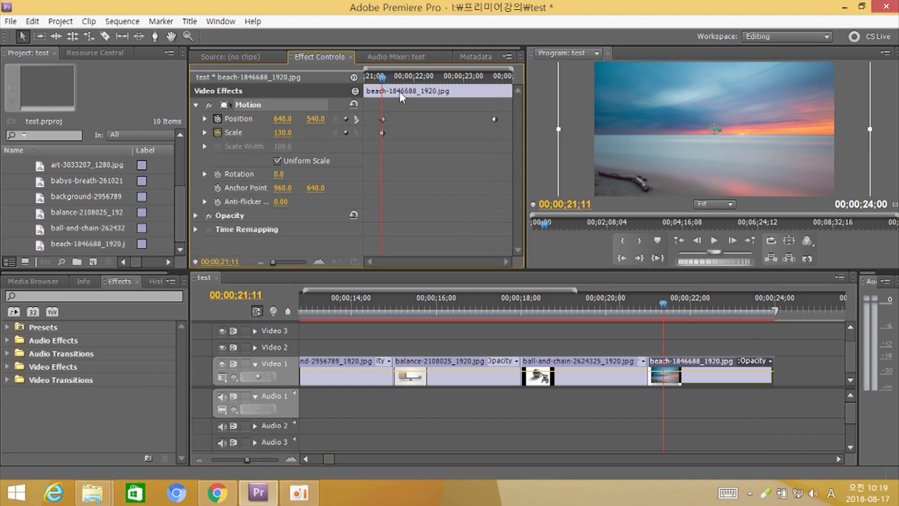
Set the beach clip's Scale to 100 at the 00;00;23;19 Position keyframe
click(496, 78)
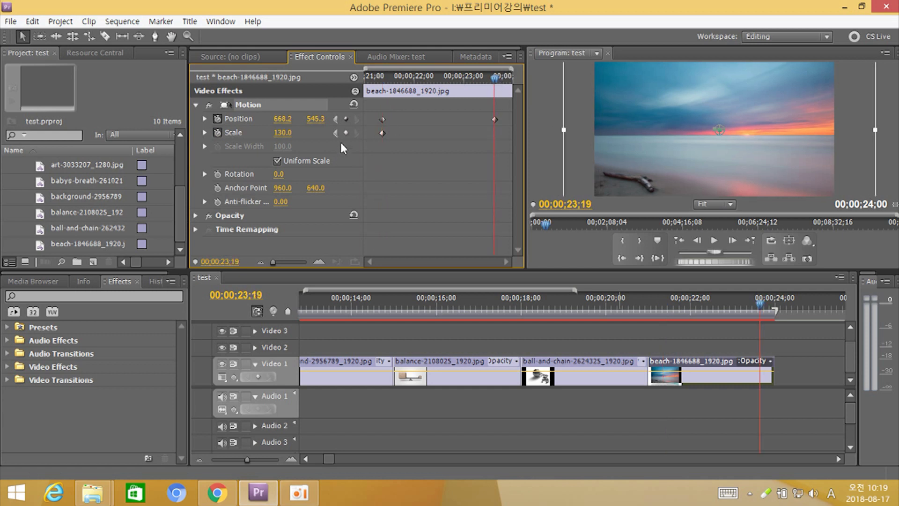
click(290, 132)
text(100)
key(Return)
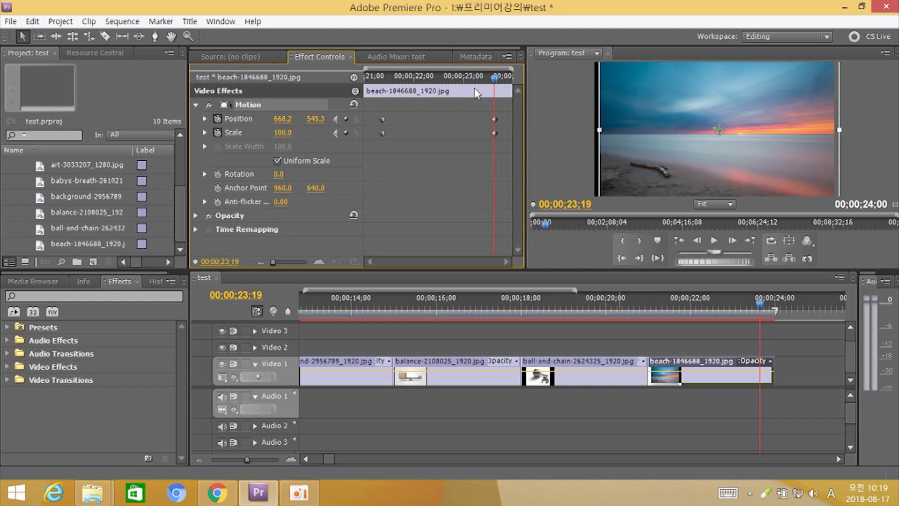
Replace the beach clip's 00;00;23;19 Position keyframe with one at 640, 540, and move the 00;00;21;11 Position to about 460.2, 524.1
drag(504, 108, 484, 120)
key(Delete)
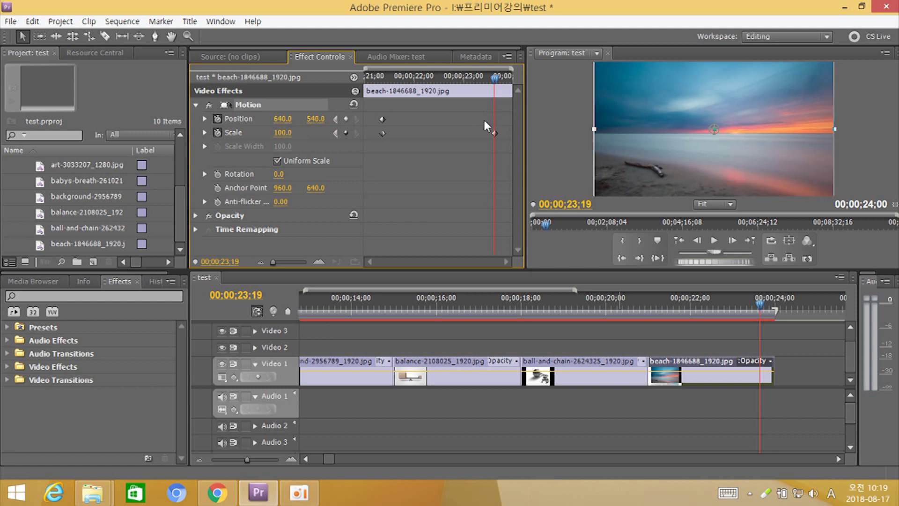
click(346, 120)
drag(398, 77, 382, 84)
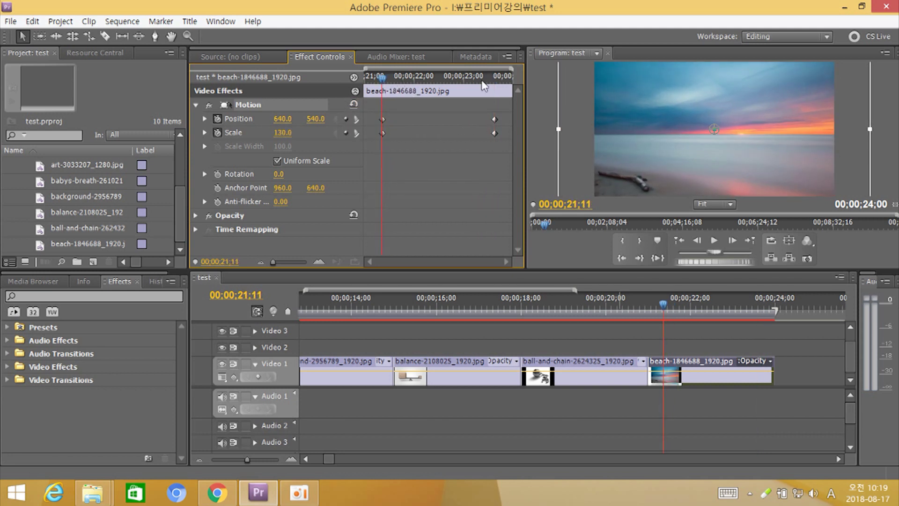
drag(800, 117, 768, 114)
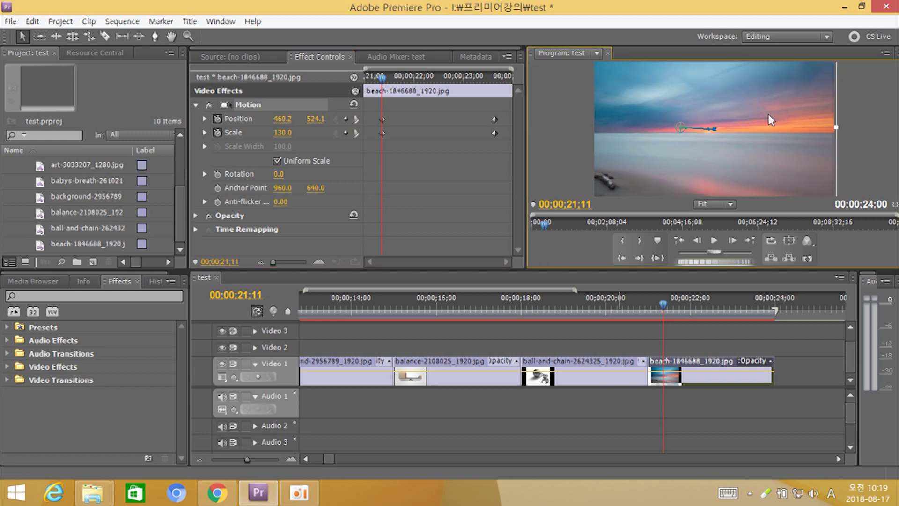
Play back the beach clip to check its combined Position and Scale animation
drag(658, 304, 648, 308)
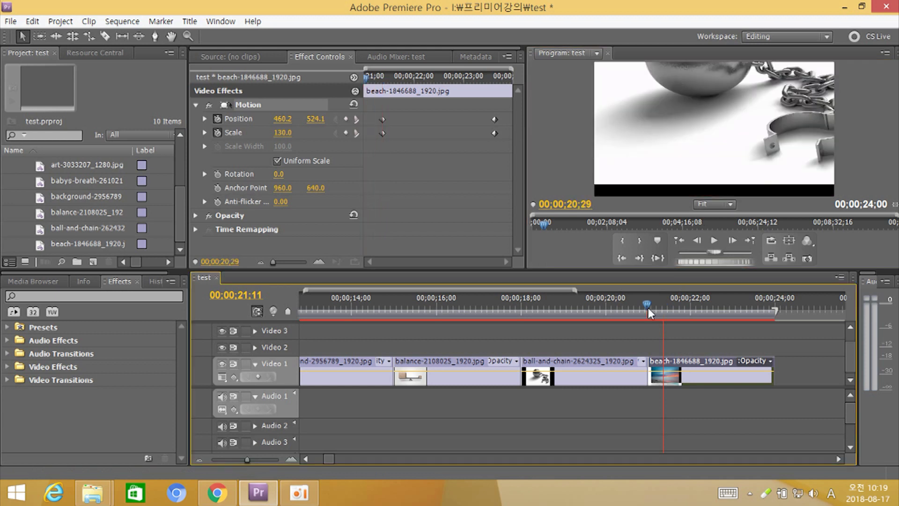
key(space)
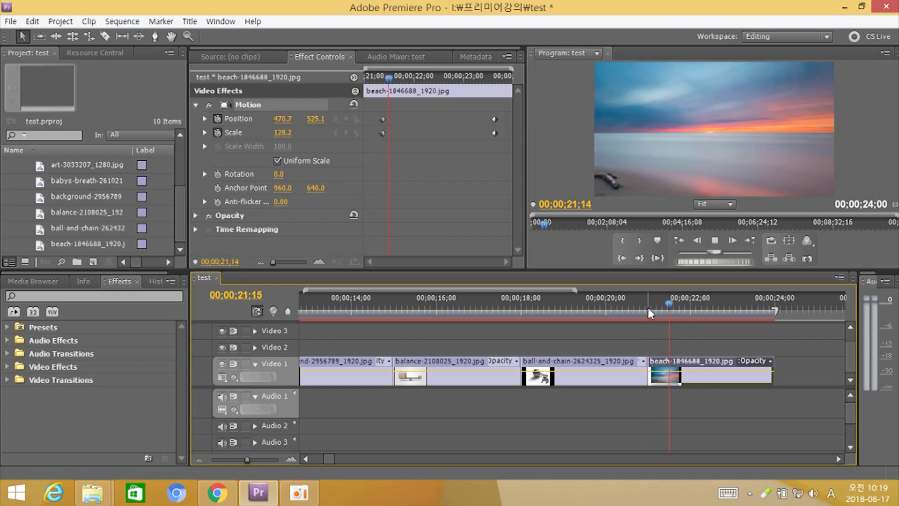
key(space)
Fit all the image clips in the timeline view and play the whole sequence from the beginning
key(minus)
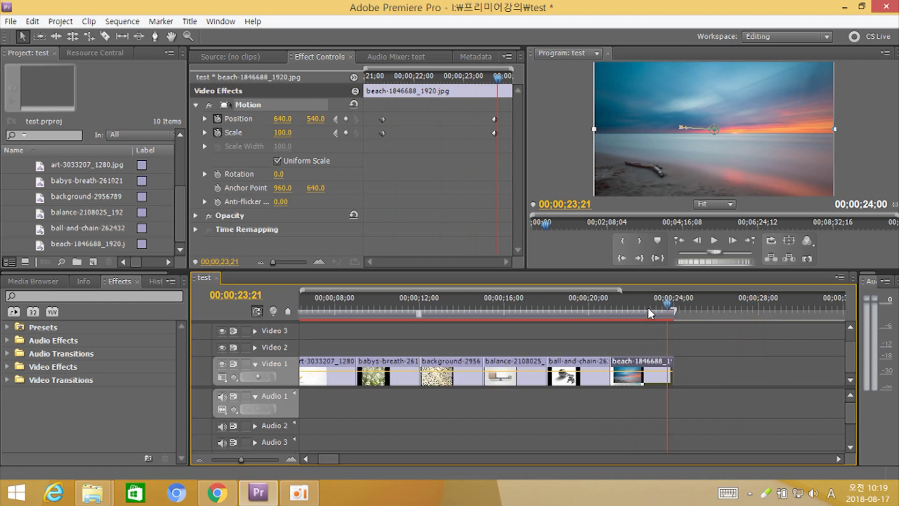
key(minus)
key(Home)
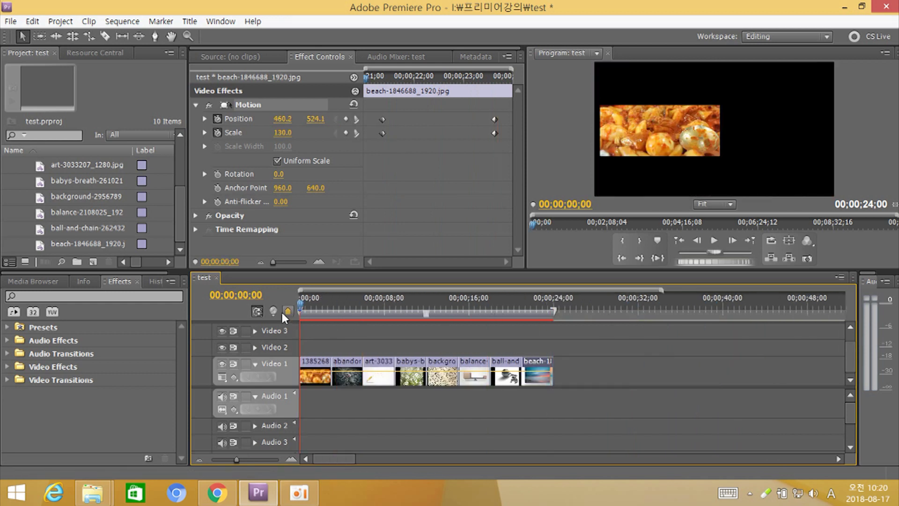
key(space)
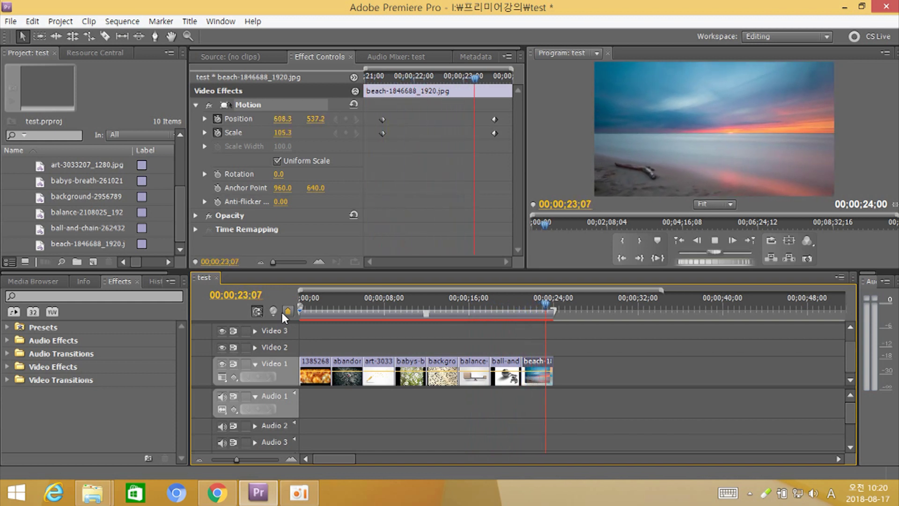
key(space)
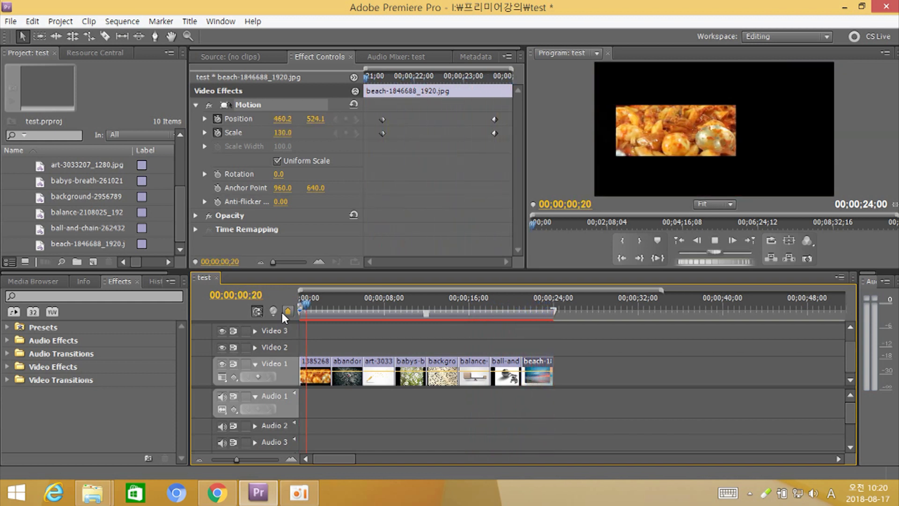